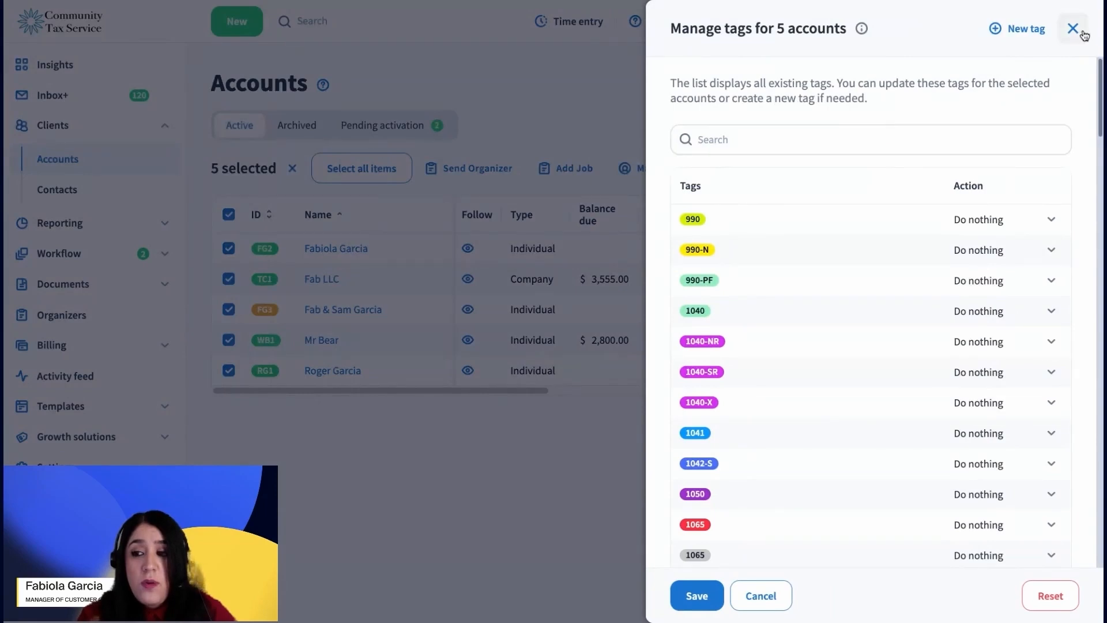
# Assign the Tax tag to all five active accounts in bulk and save the change
pyautogui.click(229, 214)
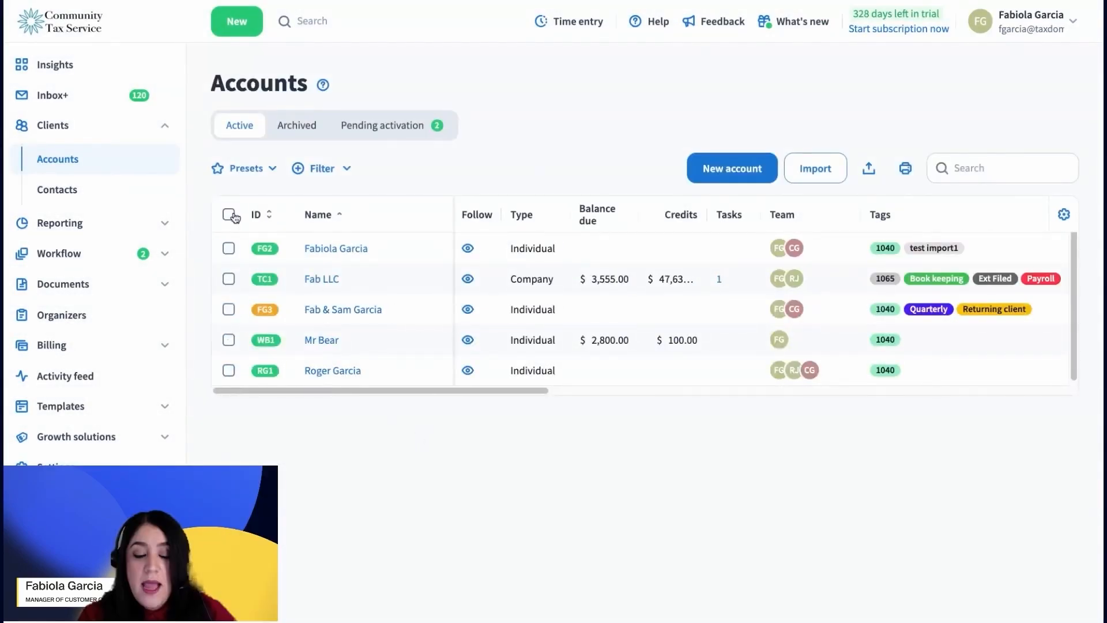
pyautogui.click(229, 215)
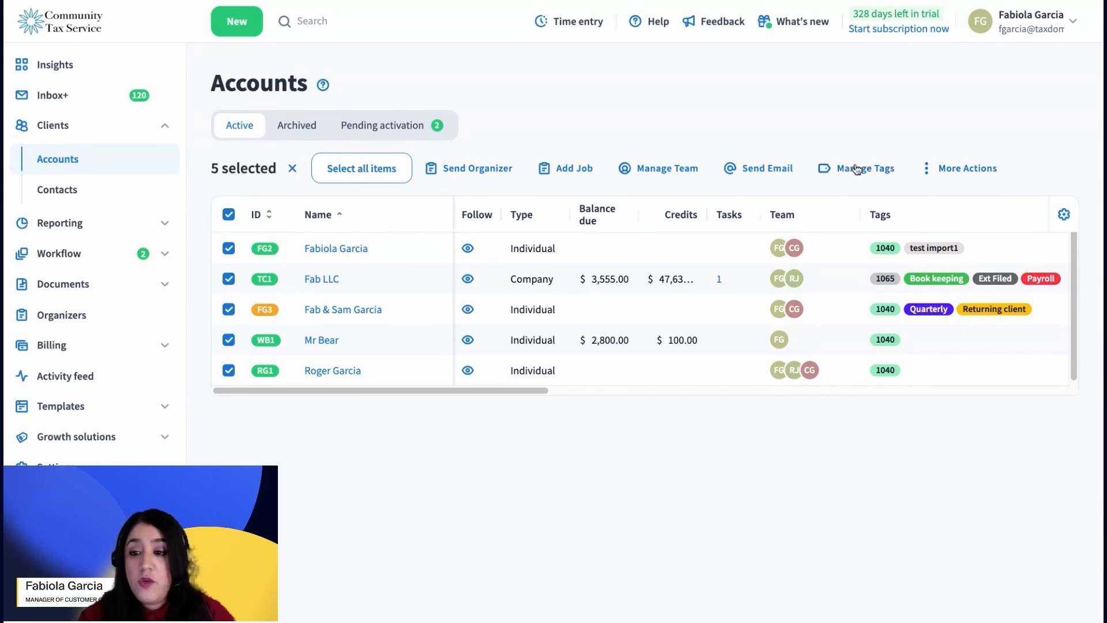
pyautogui.click(231, 215)
pyautogui.click(231, 215)
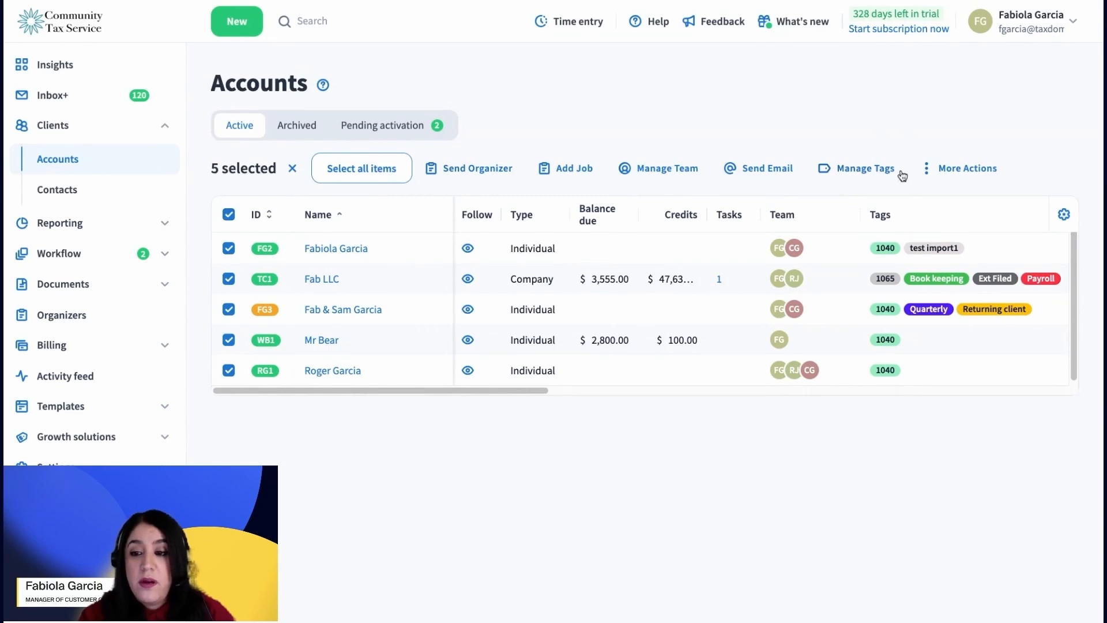
pyautogui.click(860, 169)
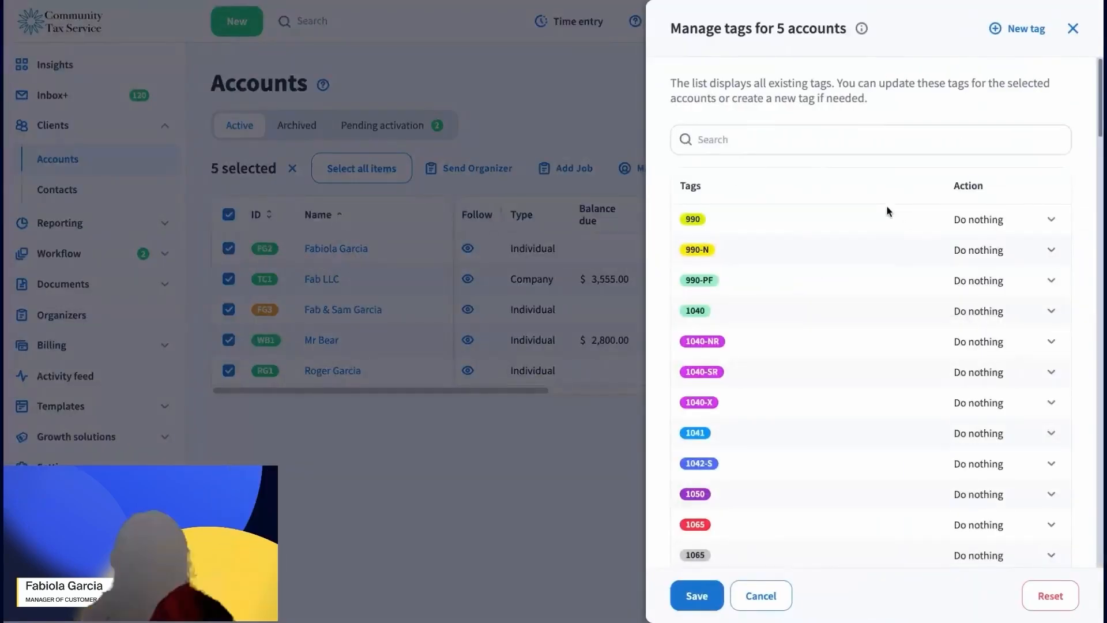
pyautogui.scroll(-10, 912, 339)
pyautogui.scroll(-20, 912, 341)
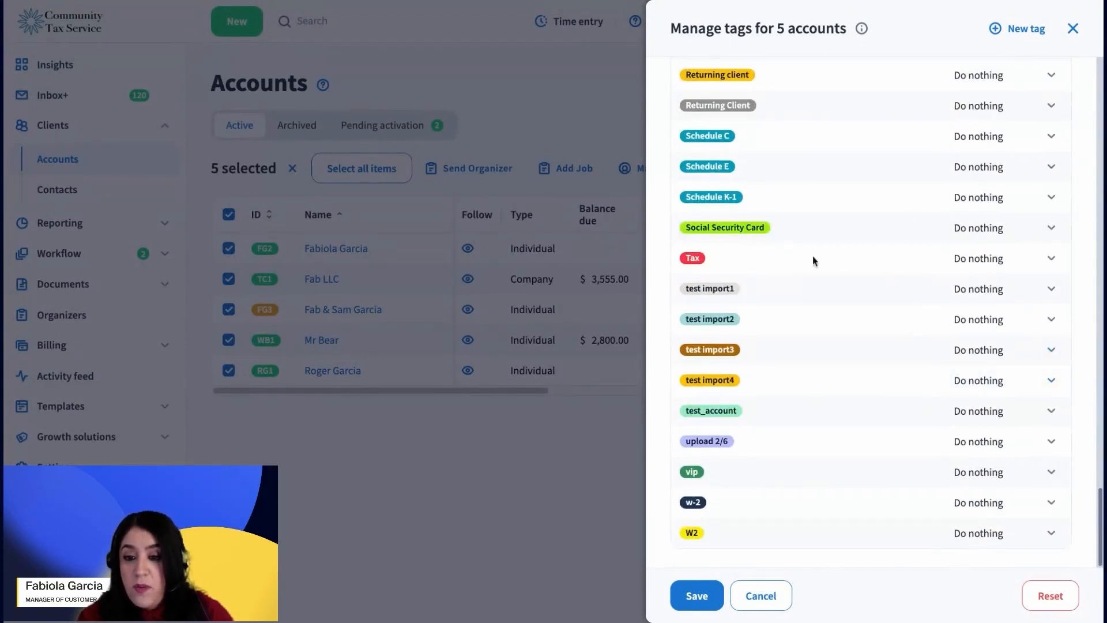
pyautogui.click(1012, 268)
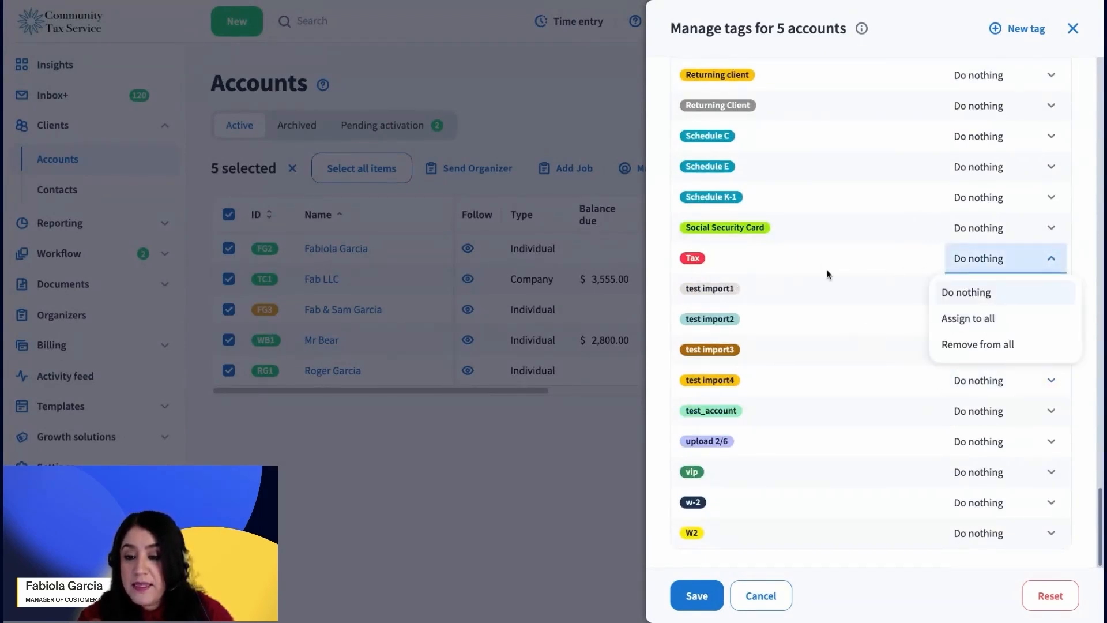
pyautogui.click(974, 319)
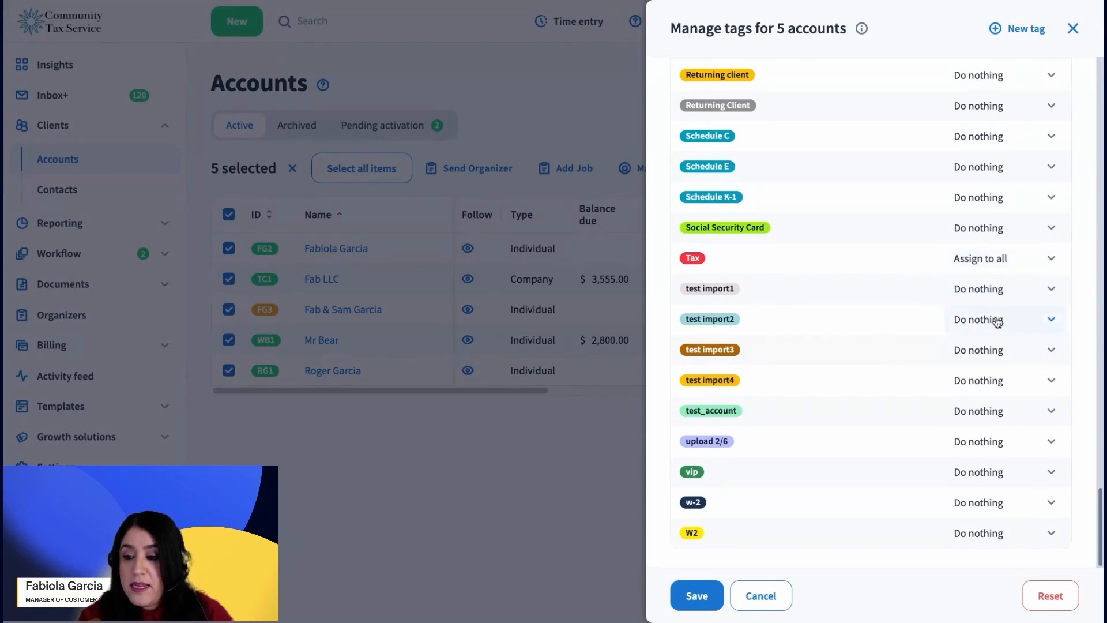
pyautogui.click(696, 595)
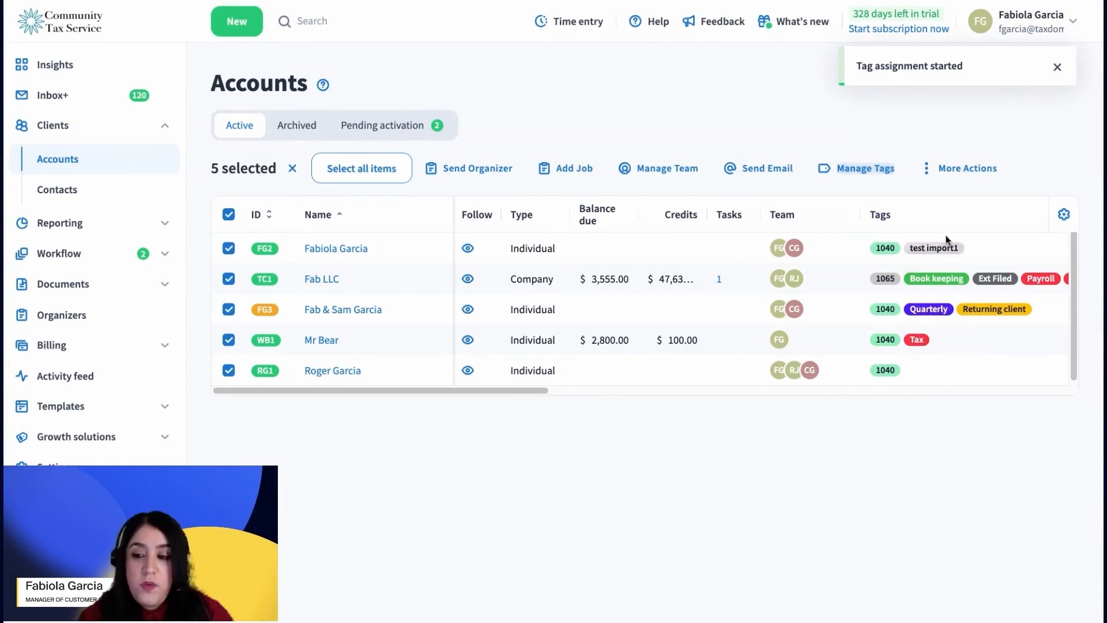
# Remove the Tax tag from all five active accounts in bulk, save, and clear the account selection
pyautogui.moveTo(496, 390); pyautogui.dragTo(542, 391)
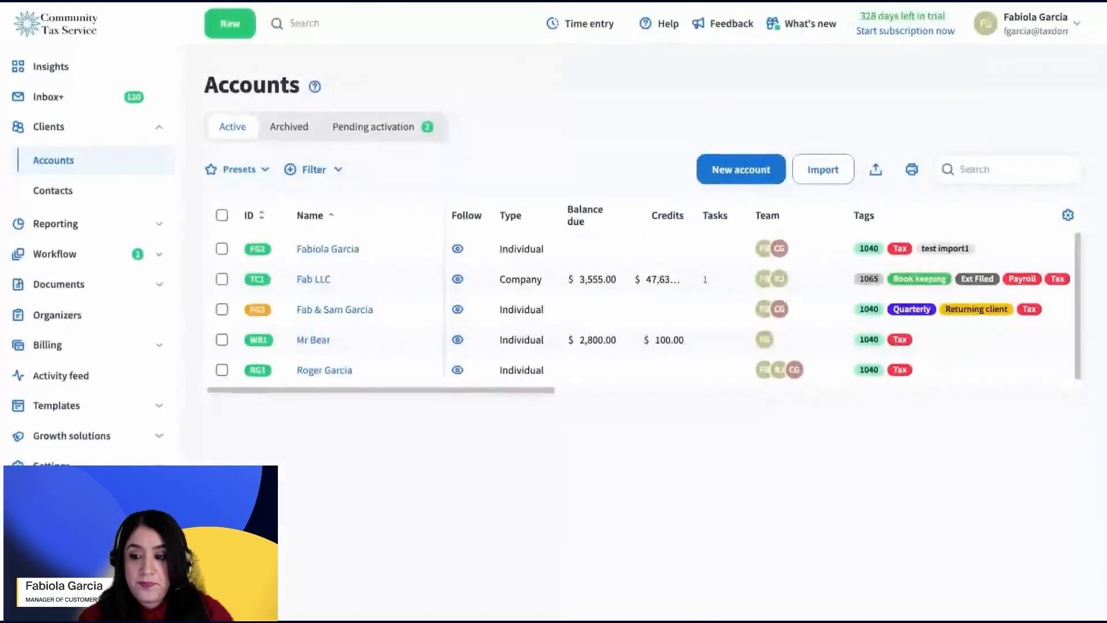
pyautogui.moveTo(327, 385); pyautogui.dragTo(338, 386)
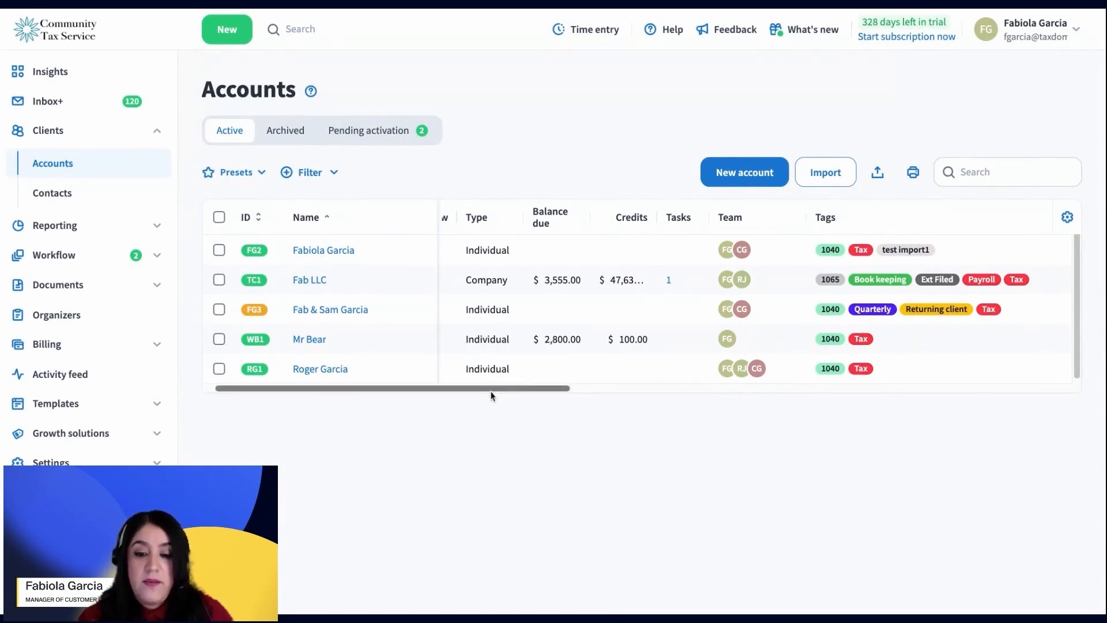
pyautogui.moveTo(489, 388); pyautogui.dragTo(193, 341)
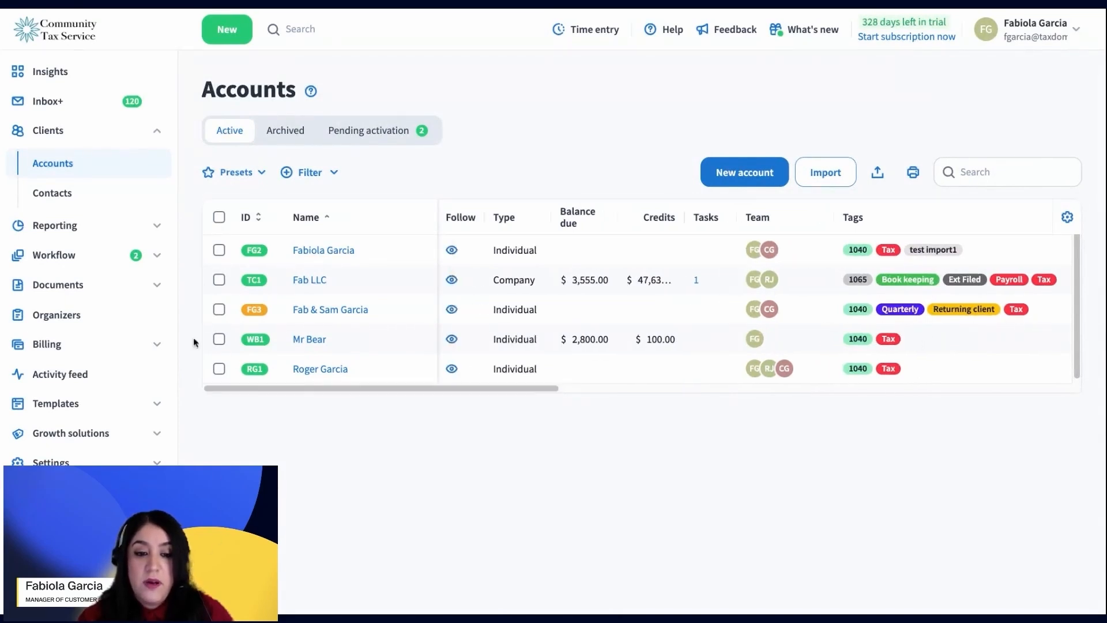
pyautogui.click(219, 217)
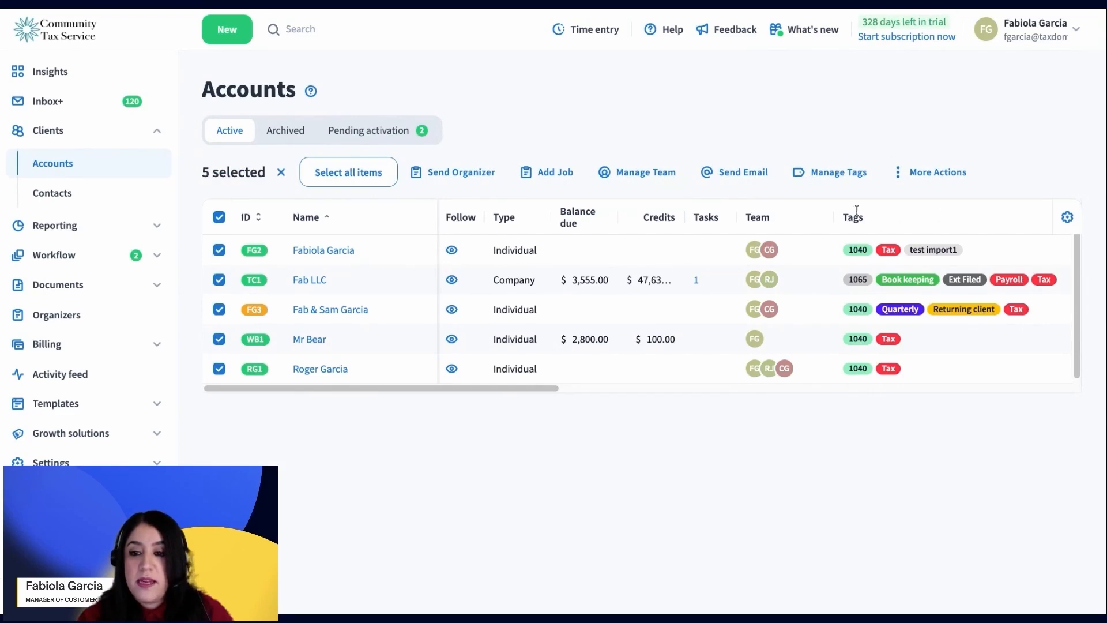
pyautogui.click(839, 172)
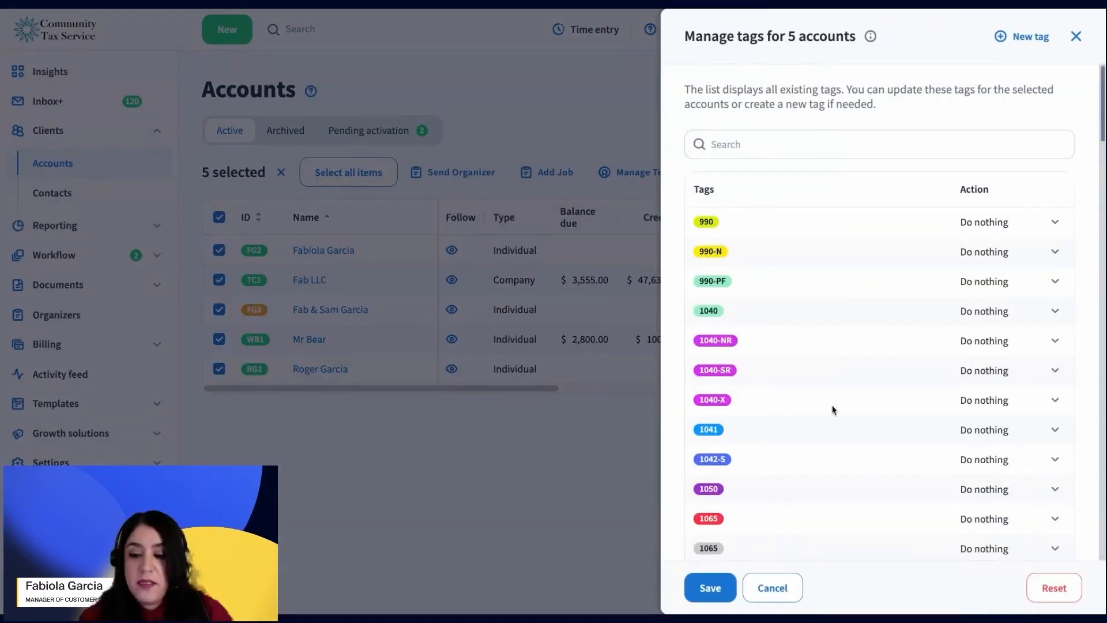
pyautogui.scroll(-15, 833, 410)
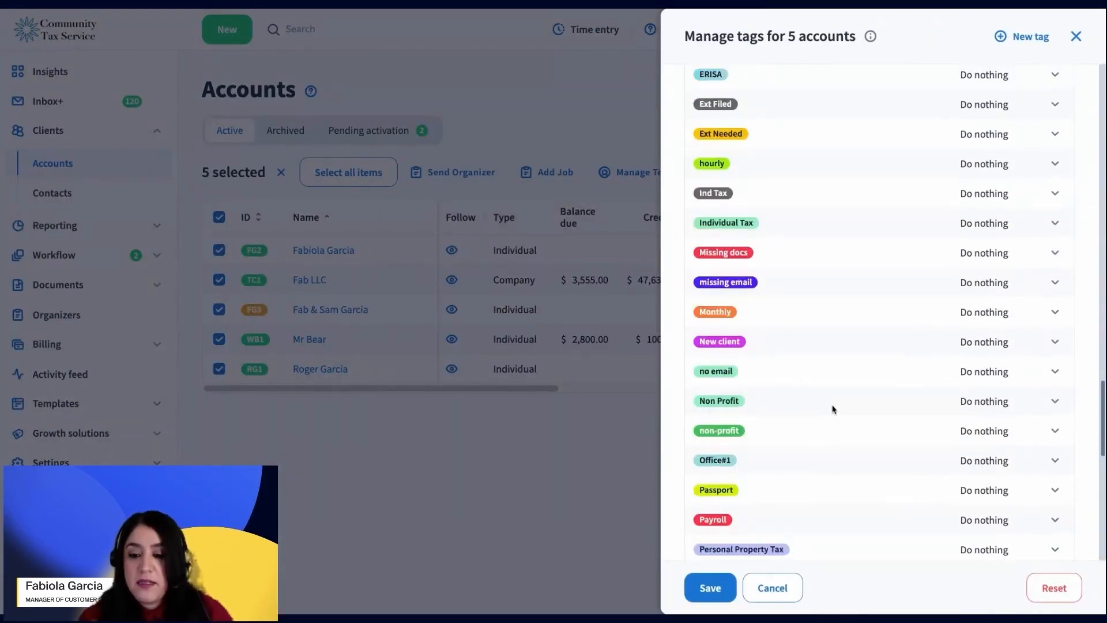
pyautogui.scroll(-5, 818, 482)
pyautogui.click(1013, 259)
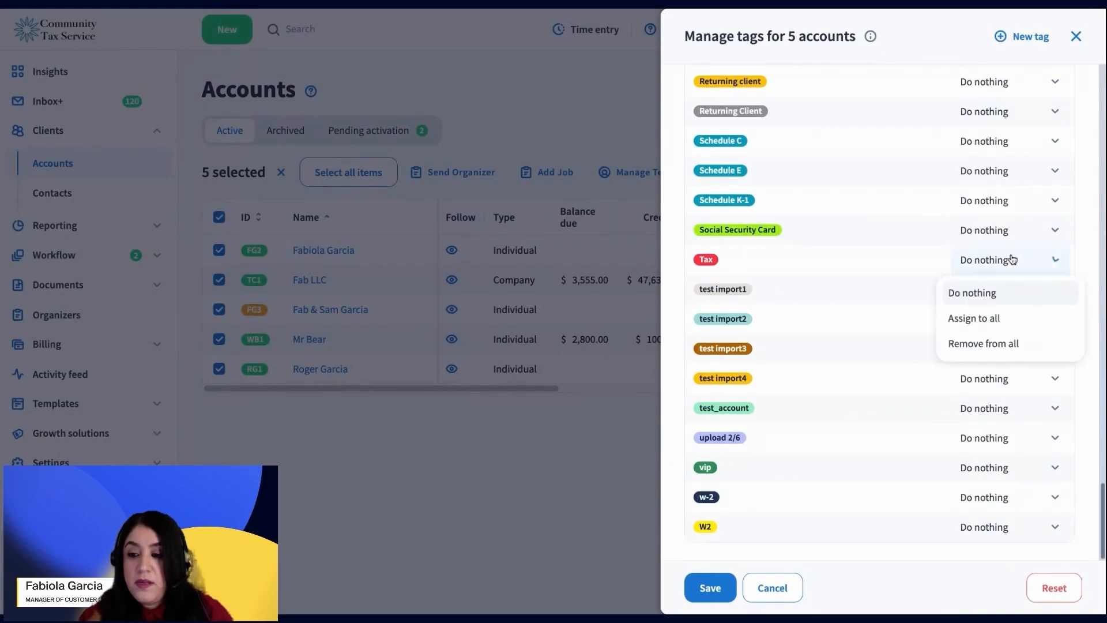
pyautogui.click(989, 344)
pyautogui.click(711, 583)
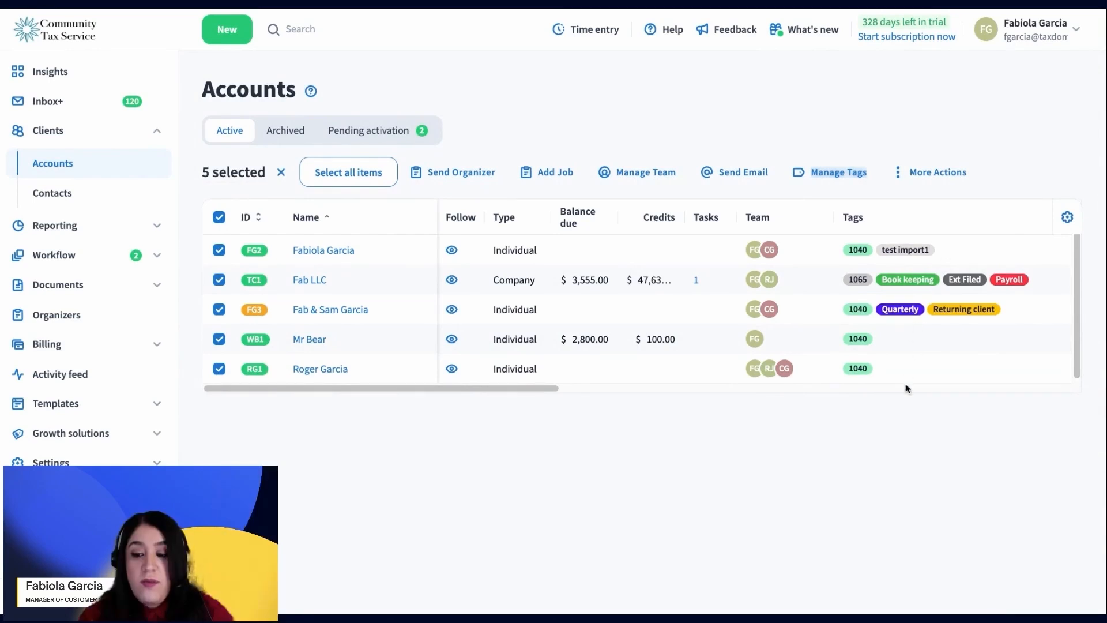
pyautogui.click(219, 217)
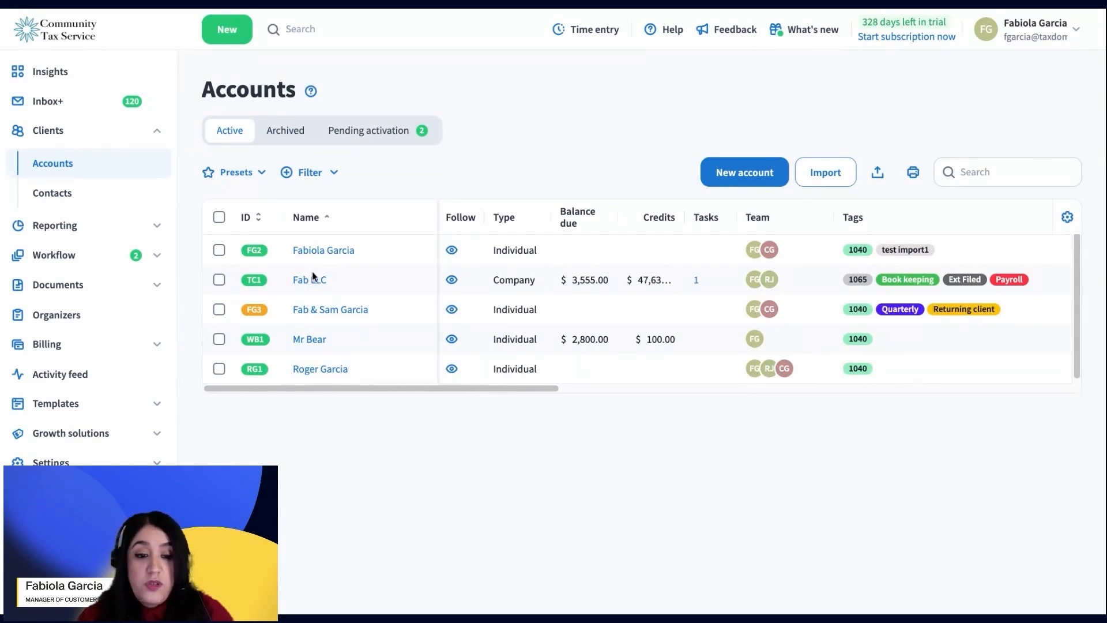
# Open the Fab LLC account's details for editing, view the tags available for it, and return to the accounts list without saving
pyautogui.click(219, 279)
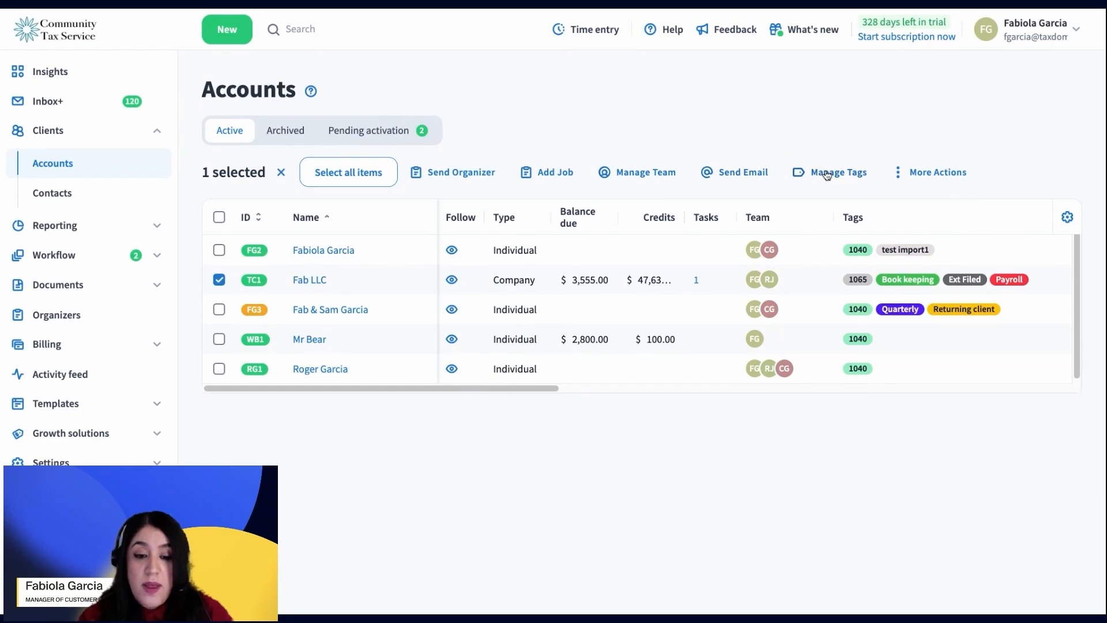
pyautogui.click(302, 281)
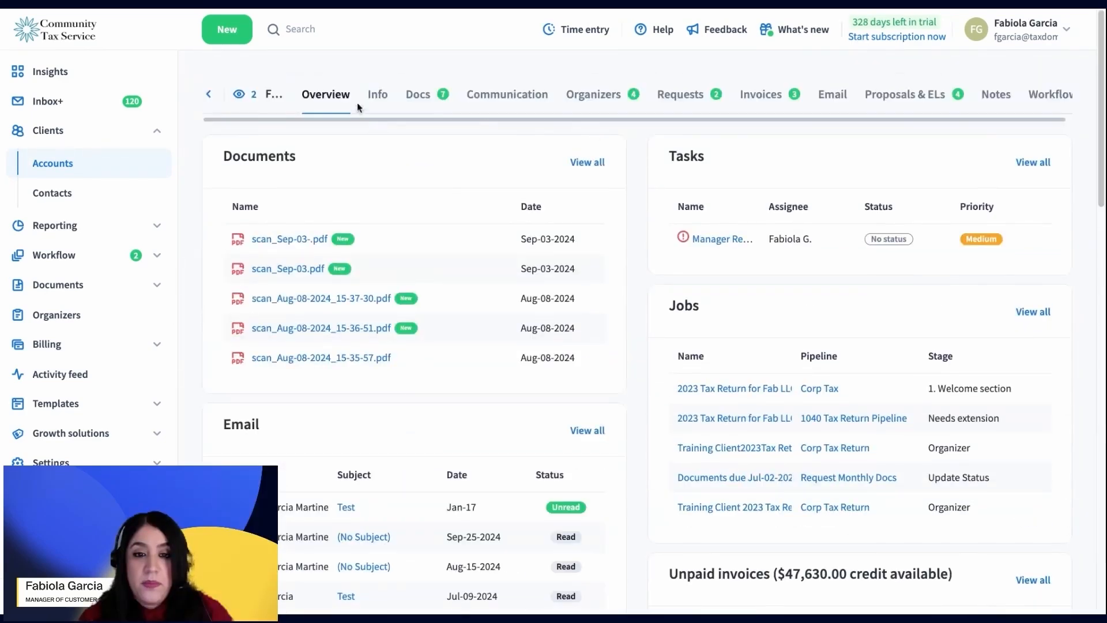
pyautogui.click(376, 94)
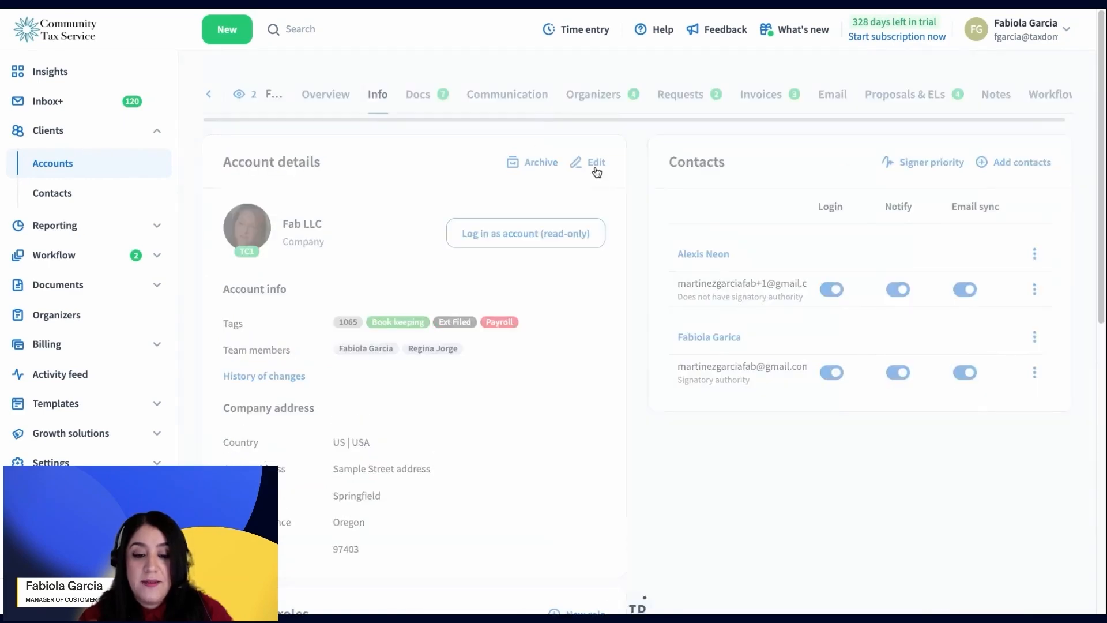
pyautogui.click(596, 164)
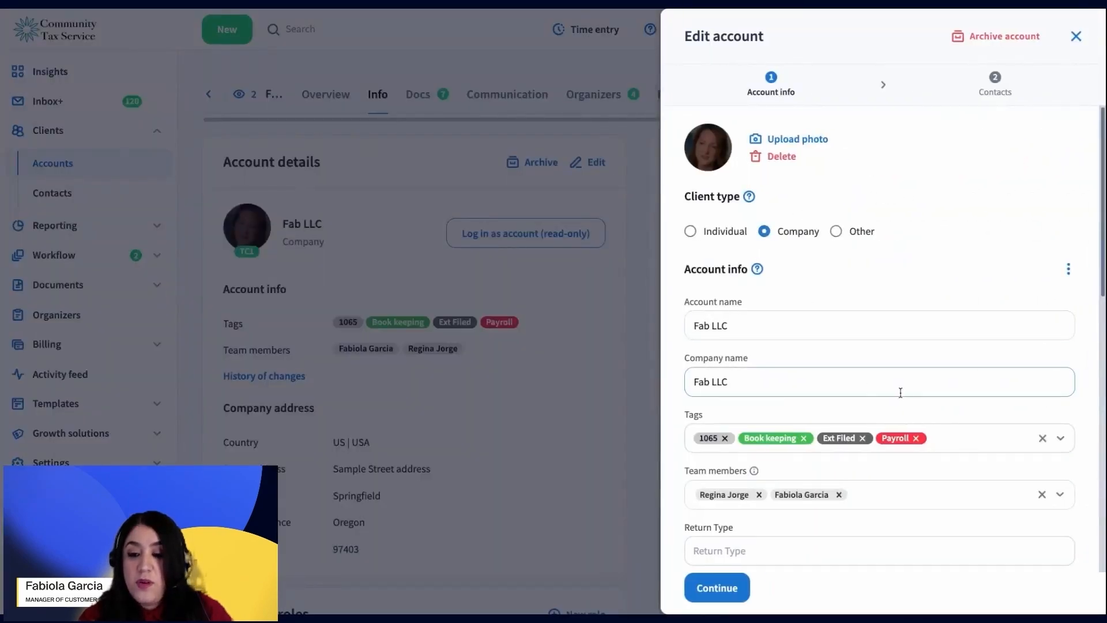
pyautogui.scroll(-3, 895, 375)
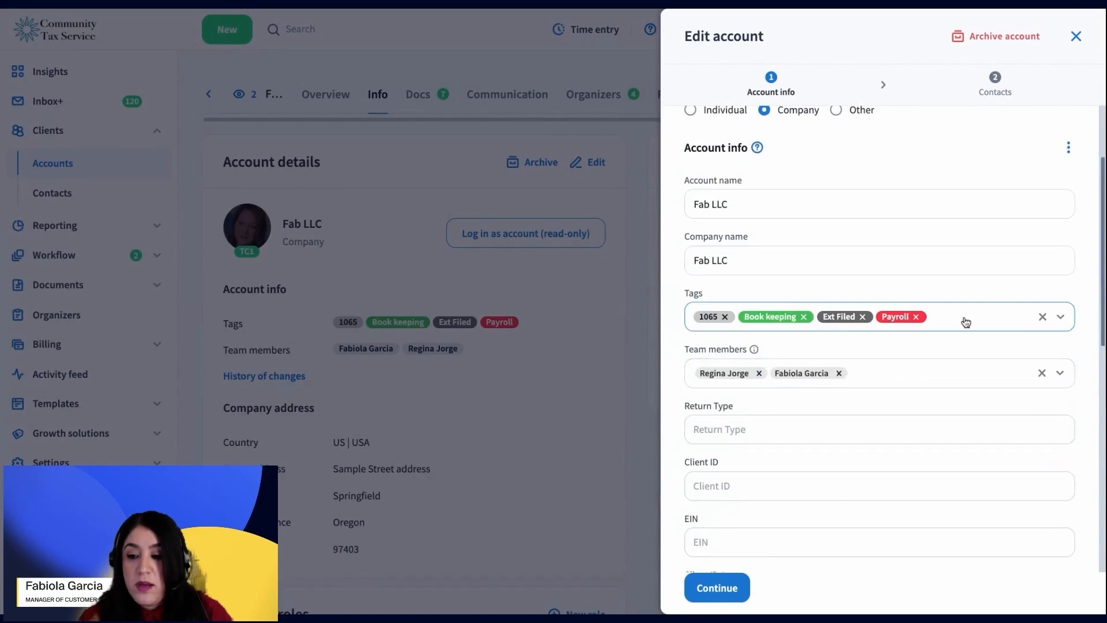
pyautogui.click(967, 321)
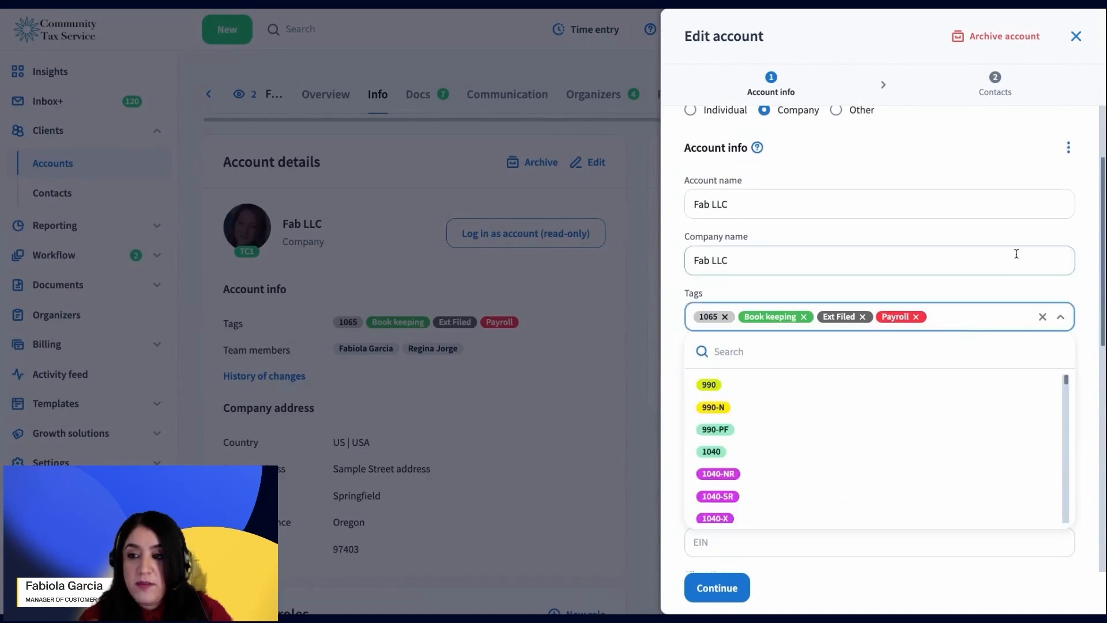
pyautogui.click(1080, 36)
pyautogui.click(1077, 36)
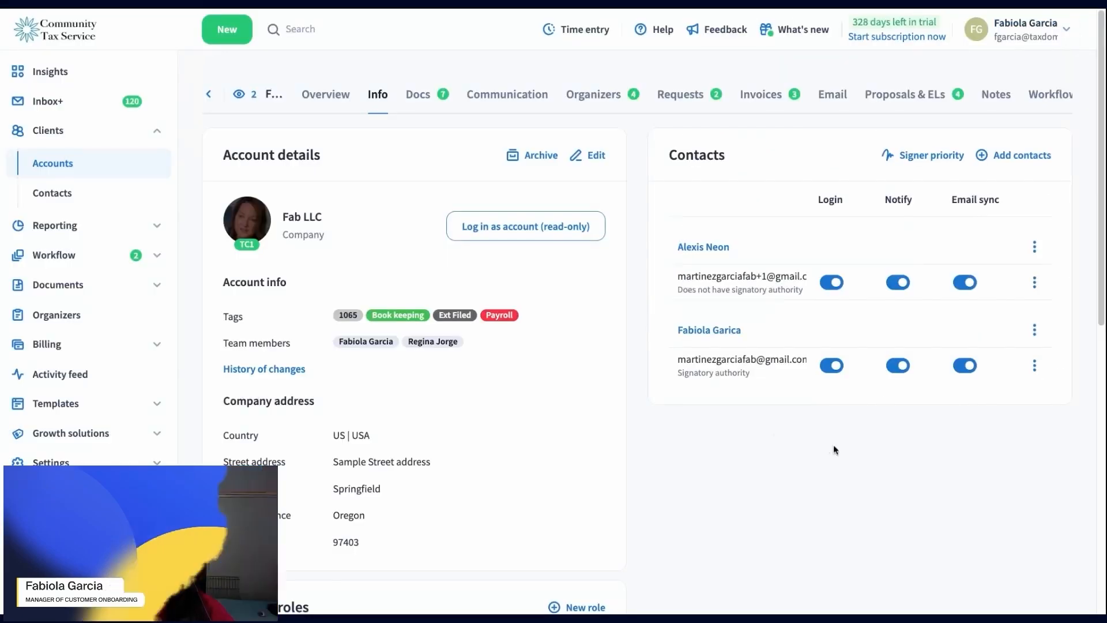
pyautogui.click(208, 94)
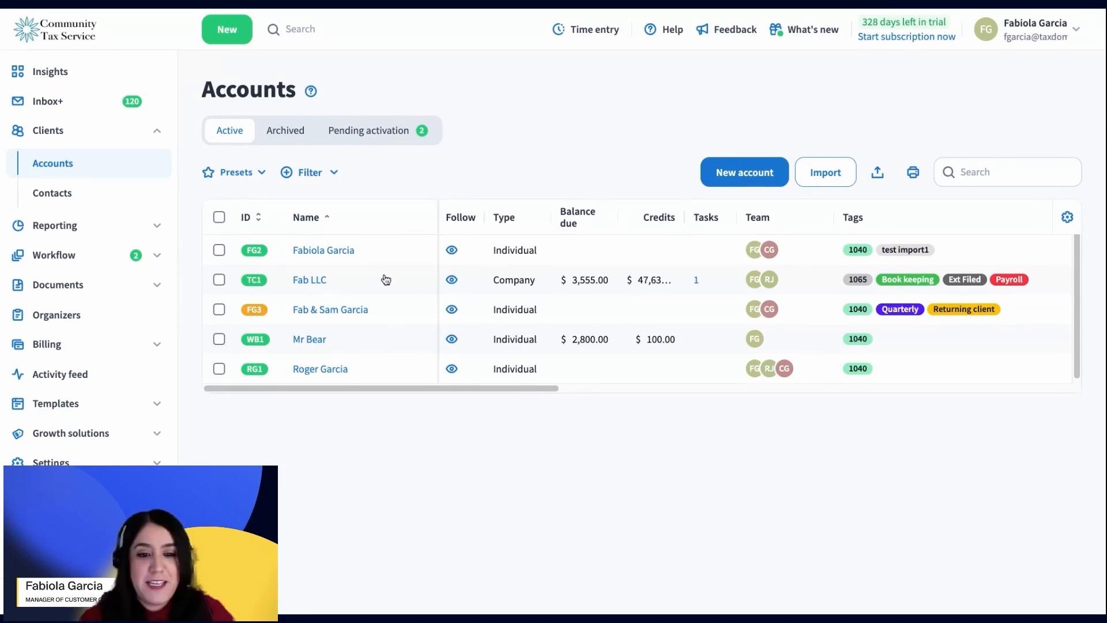
pyautogui.click(219, 218)
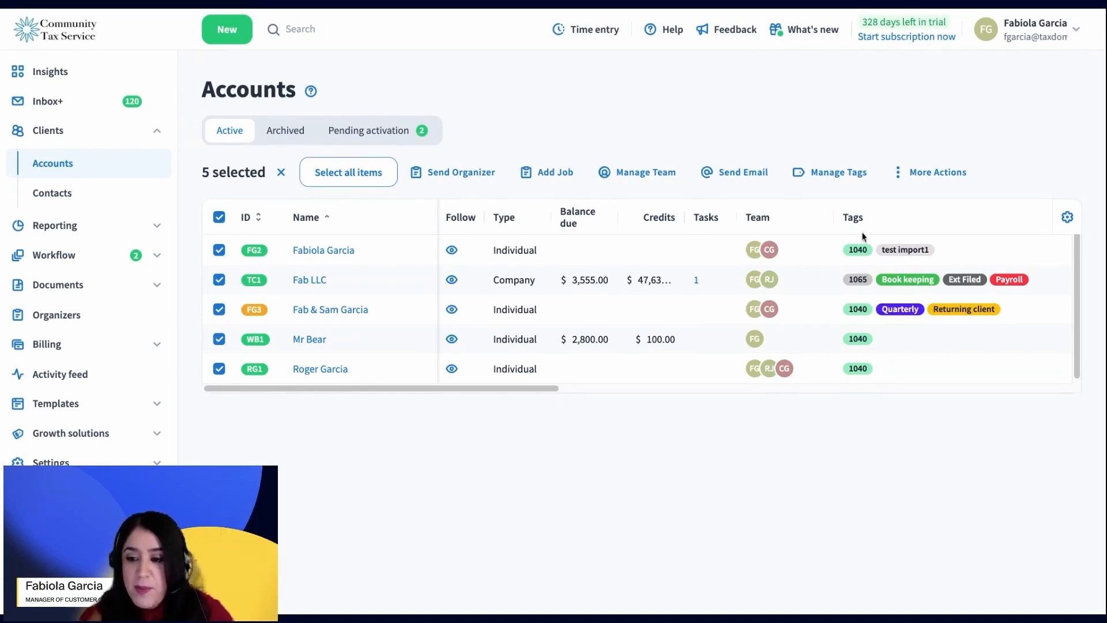
pyautogui.click(219, 217)
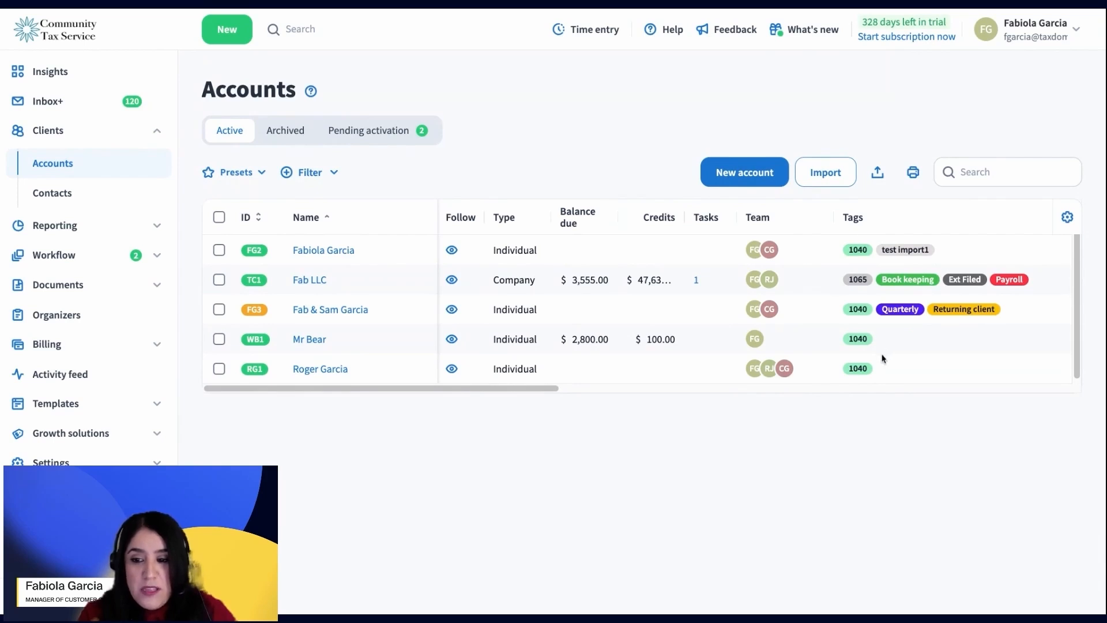
# Filter the active accounts list by the 1040 tag
pyautogui.click(310, 172)
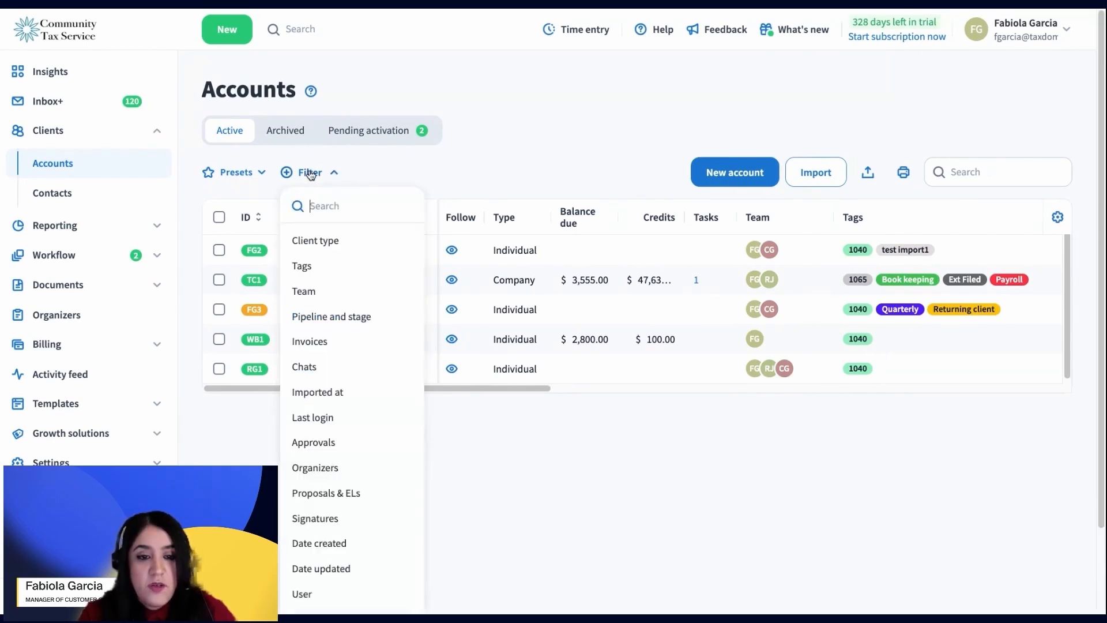
pyautogui.click(309, 266)
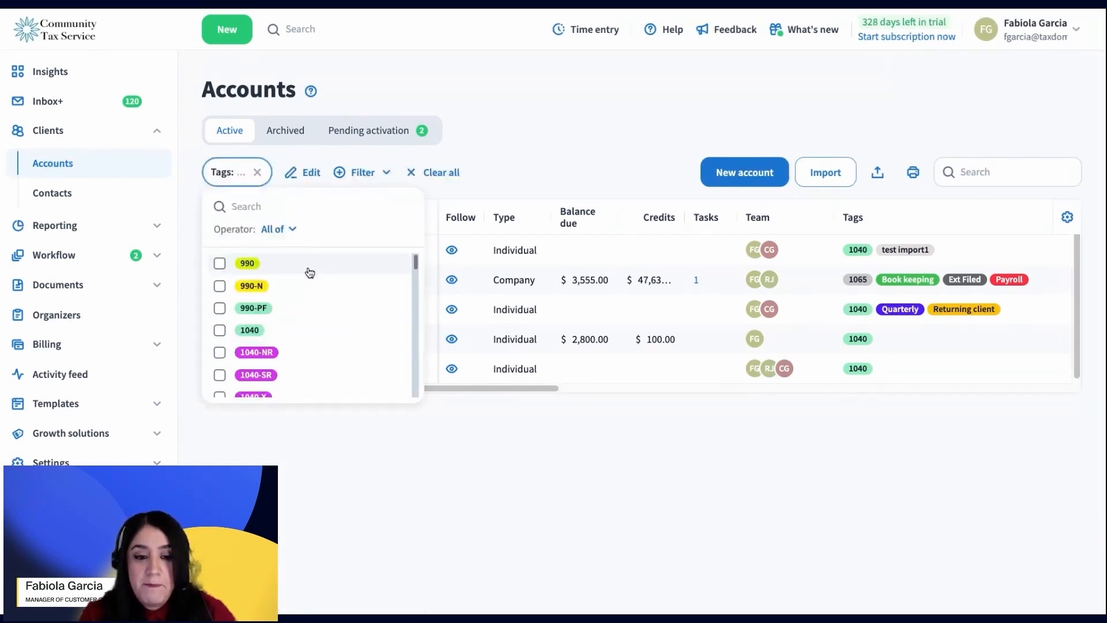
pyautogui.click(253, 334)
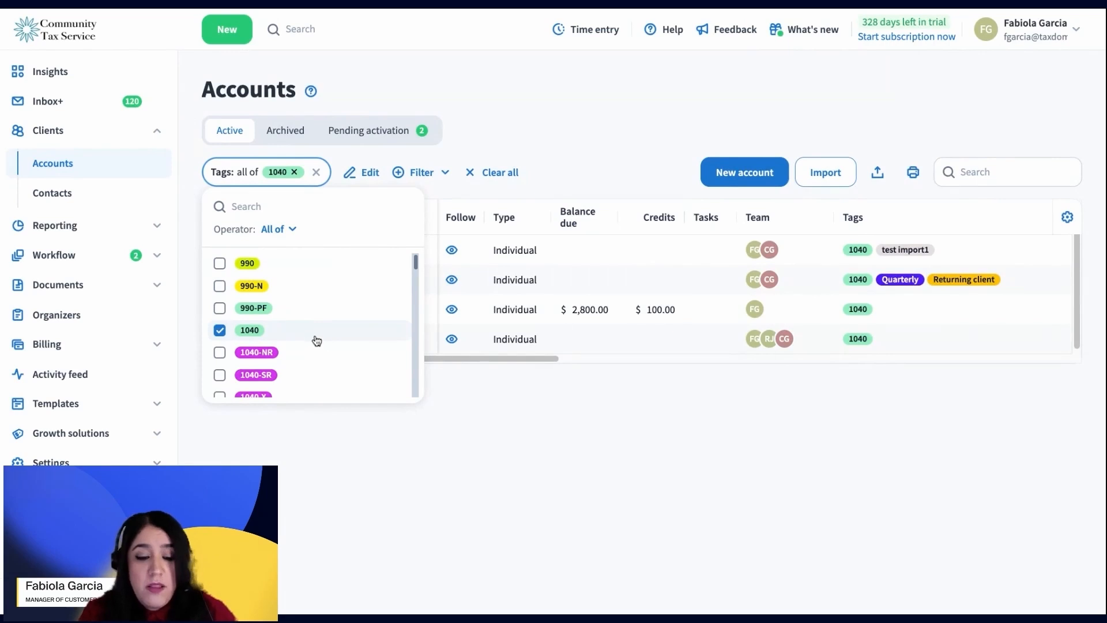
# Set the tag filter's operator to None of so that accounts tagged 1040 are excluded
pyautogui.click(290, 229)
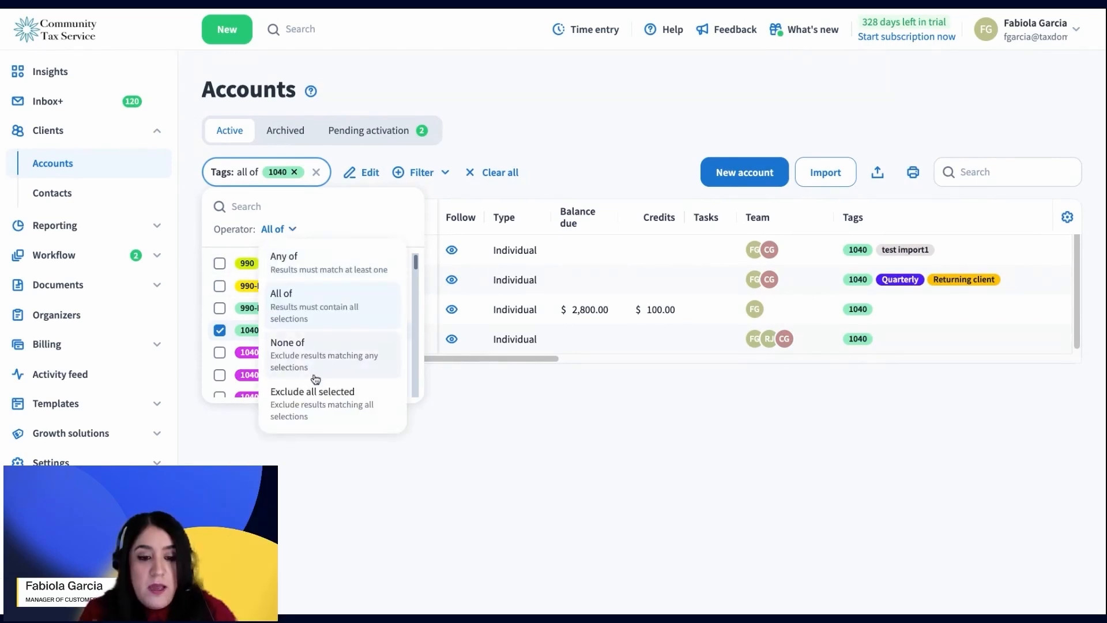
pyautogui.click(325, 356)
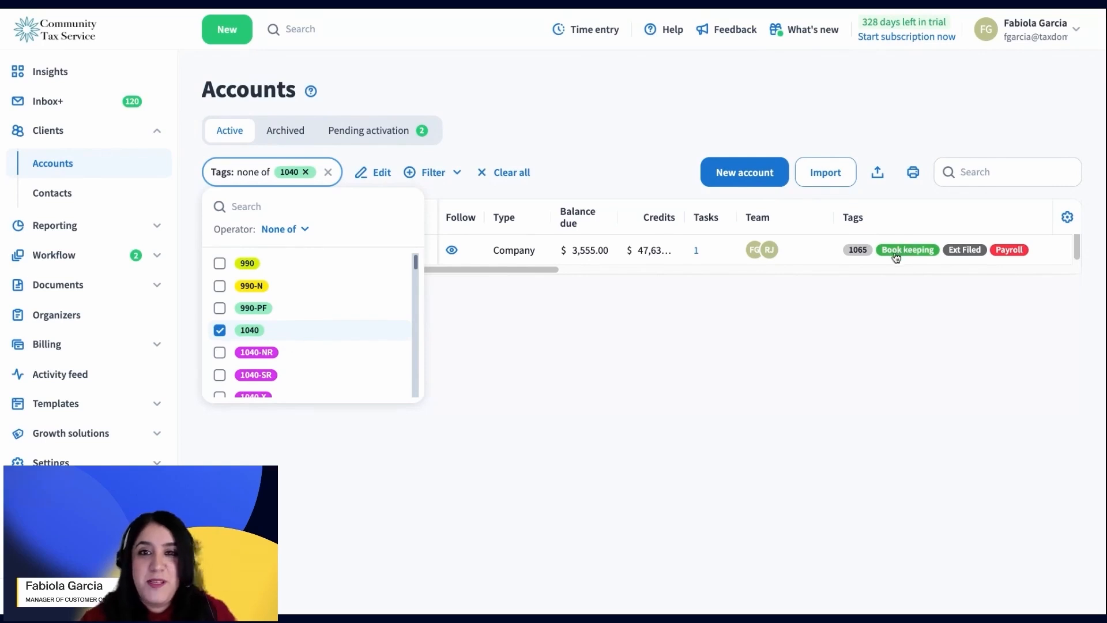
pyautogui.click(304, 230)
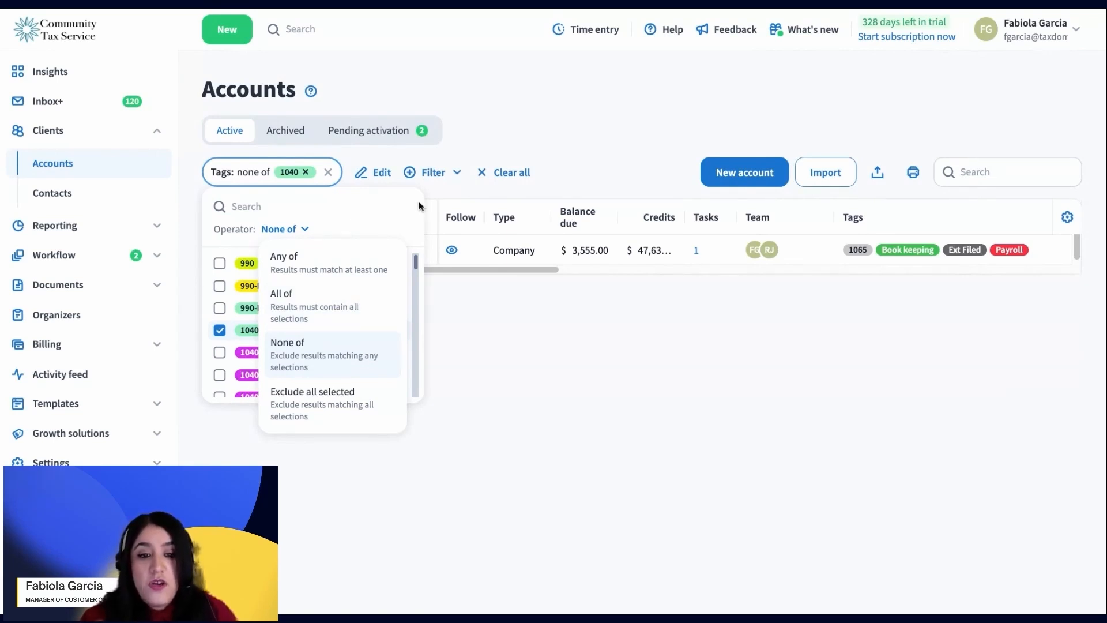
pyautogui.click(557, 140)
pyautogui.click(426, 173)
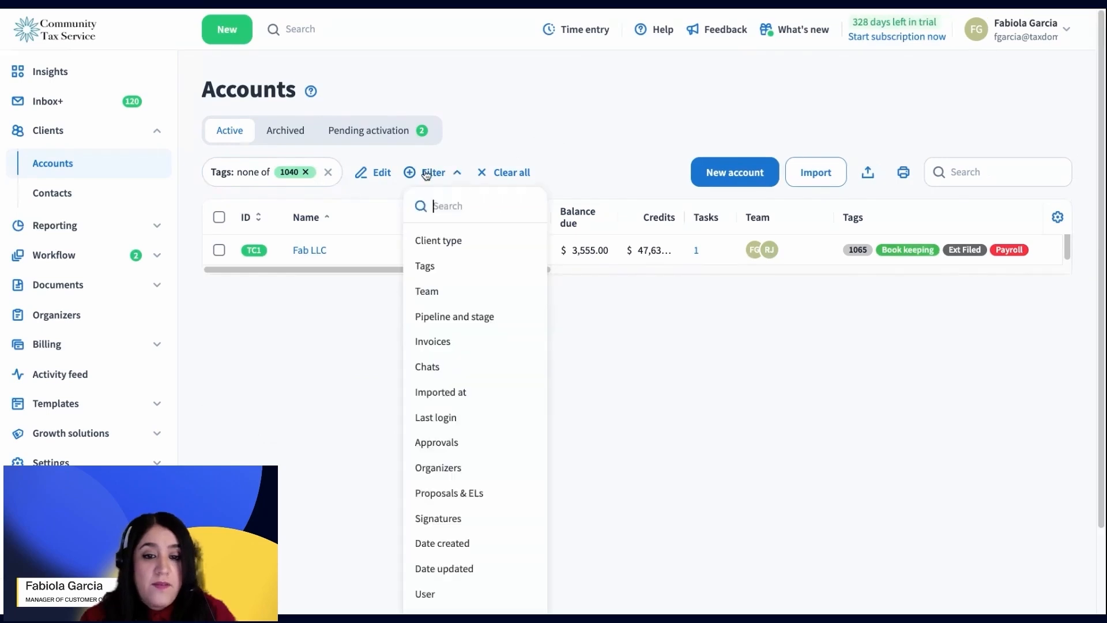
pyautogui.click(355, 173)
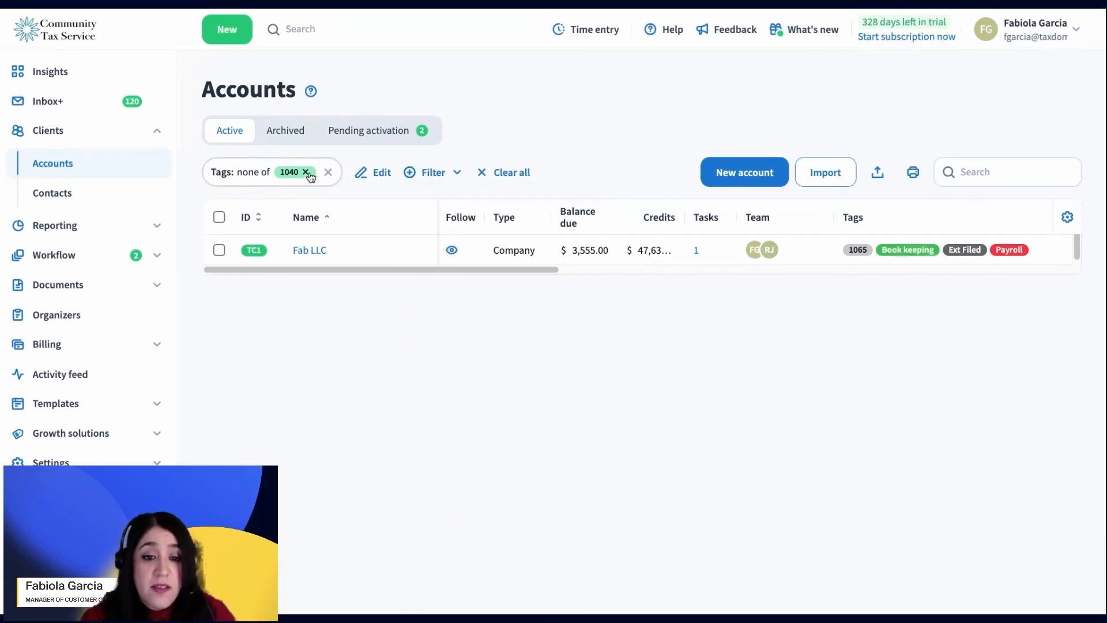
# Save the tag filter excluding 1040 as a preset named 1040 Tax, and clear it from the accounts list
pyautogui.click(229, 174)
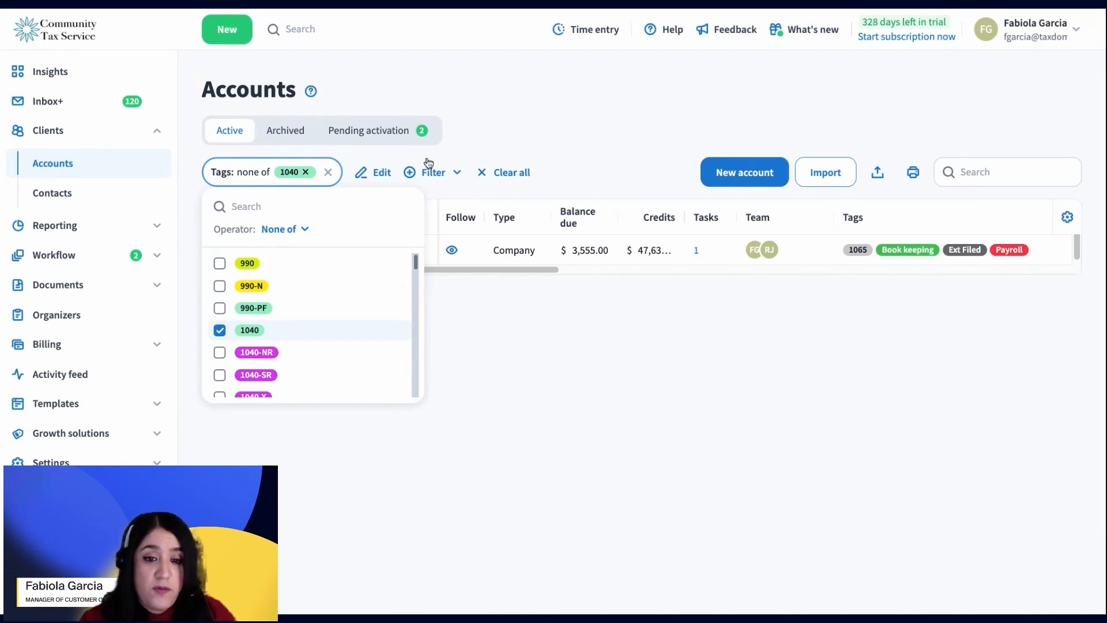
pyautogui.click(382, 171)
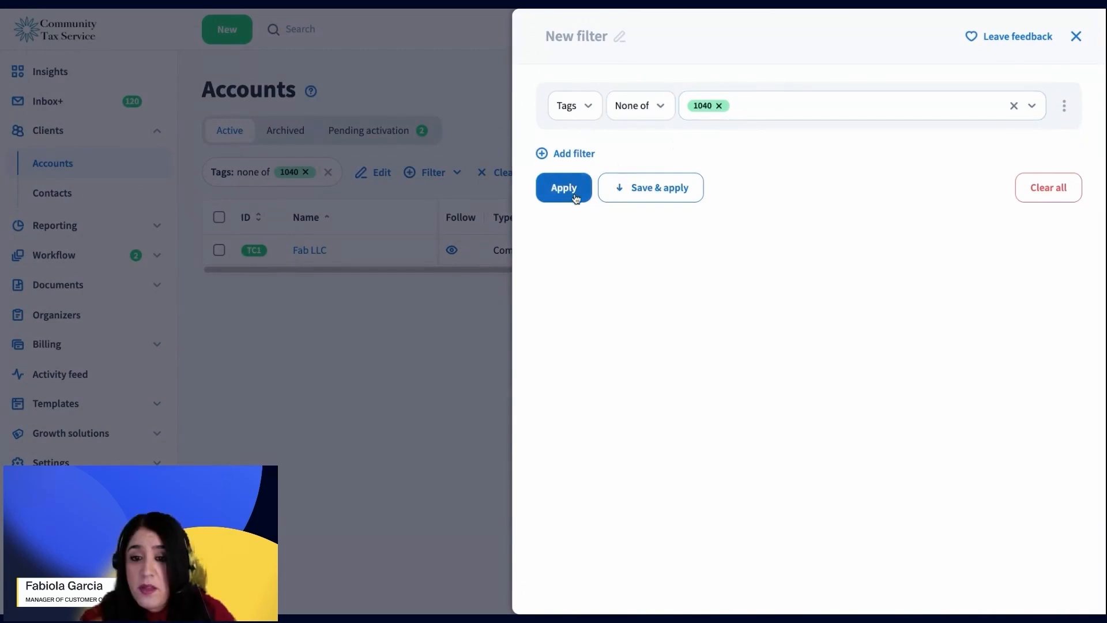
pyautogui.click(647, 195)
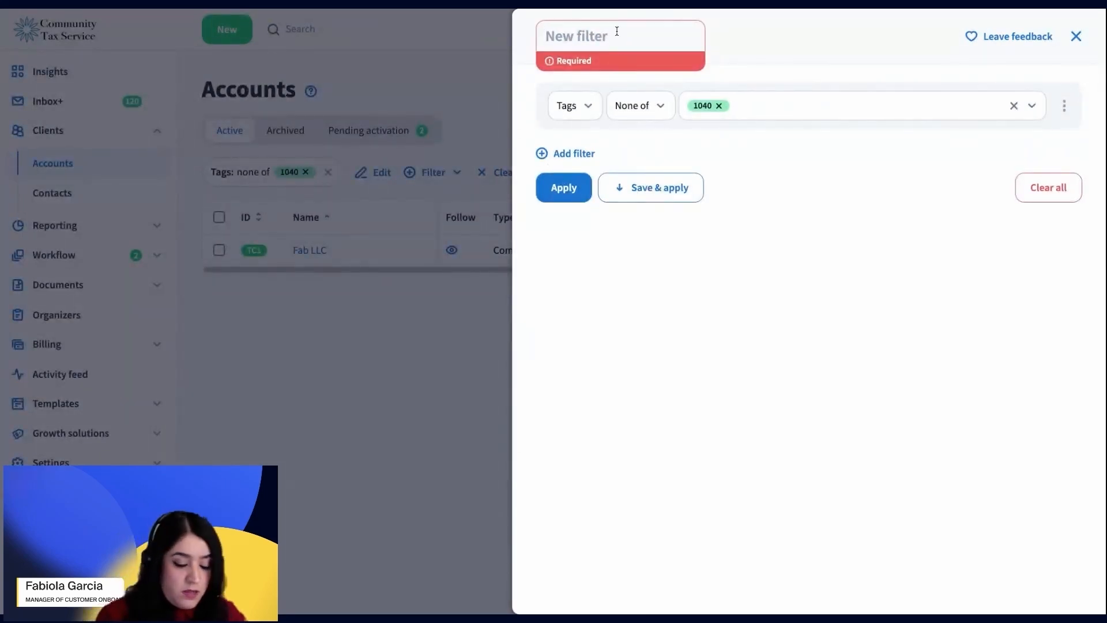
pyautogui.write('10')
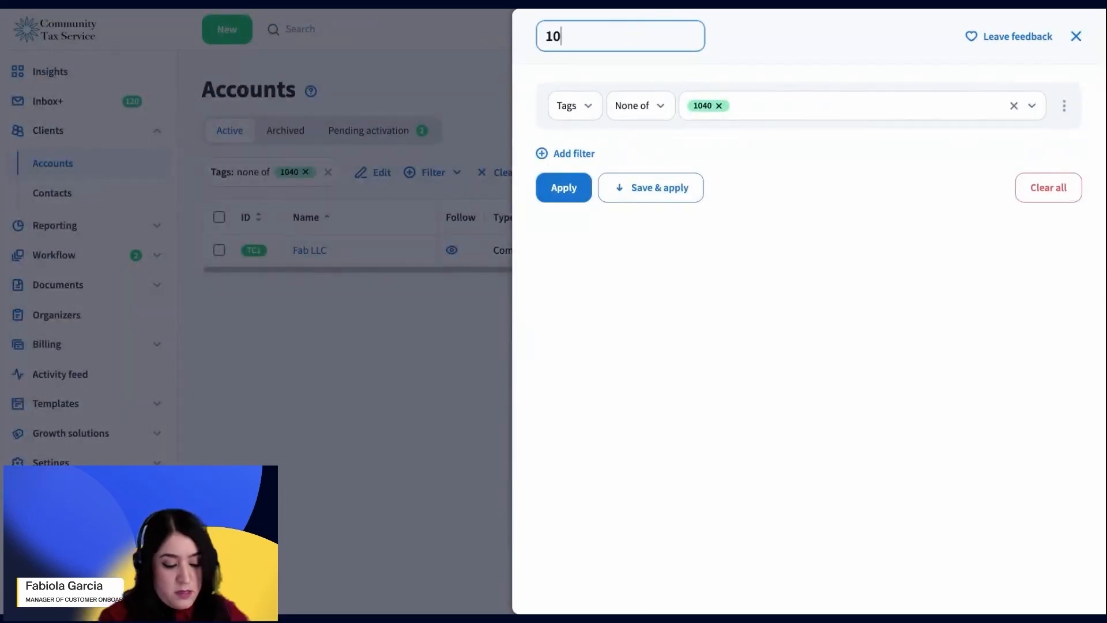
pyautogui.write('40')
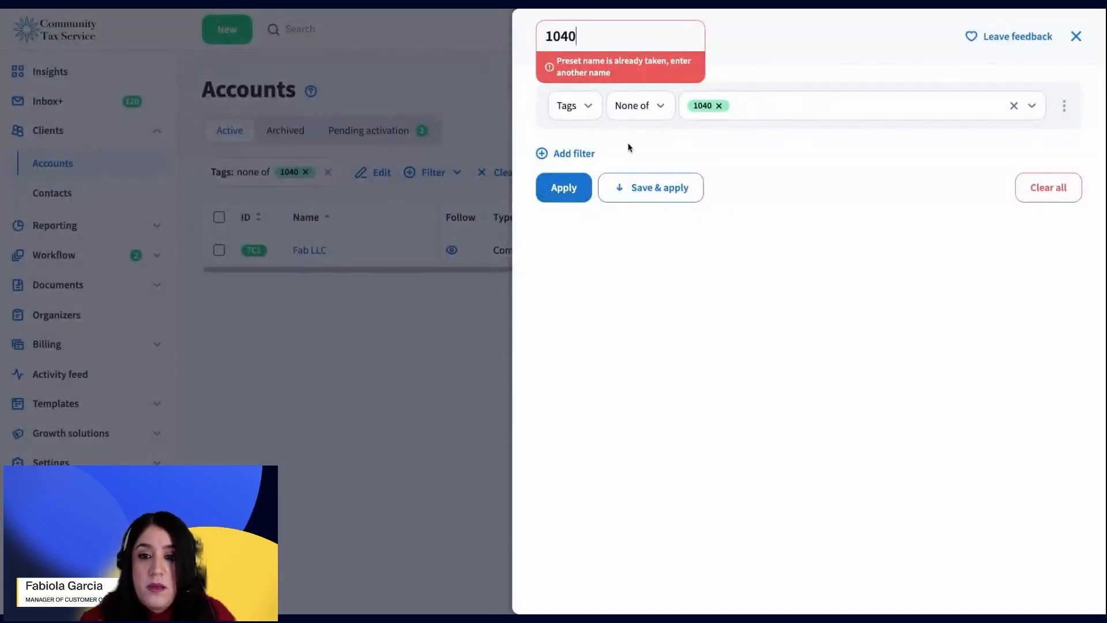
pyautogui.click(805, 105)
pyautogui.click(631, 39)
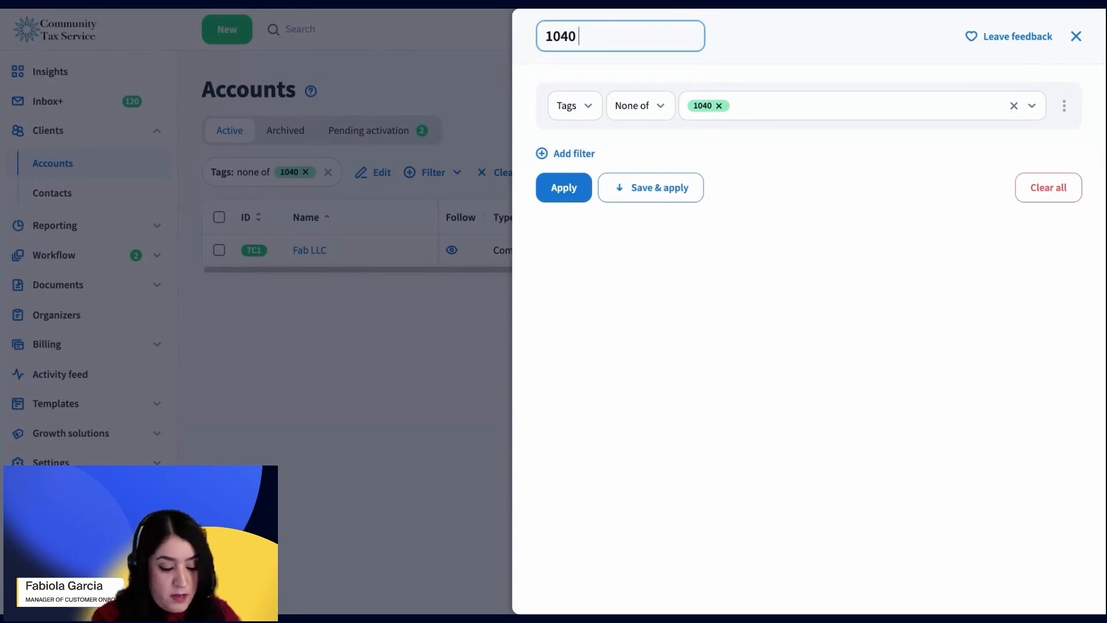
pyautogui.write('Ta')
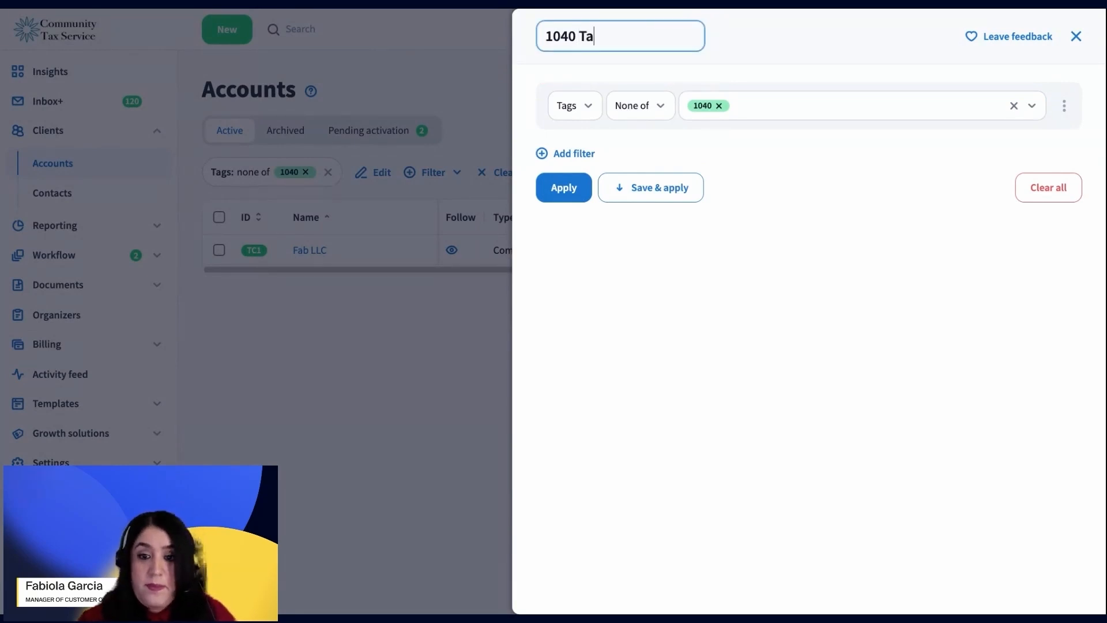
pyautogui.write('x')
pyautogui.click(650, 198)
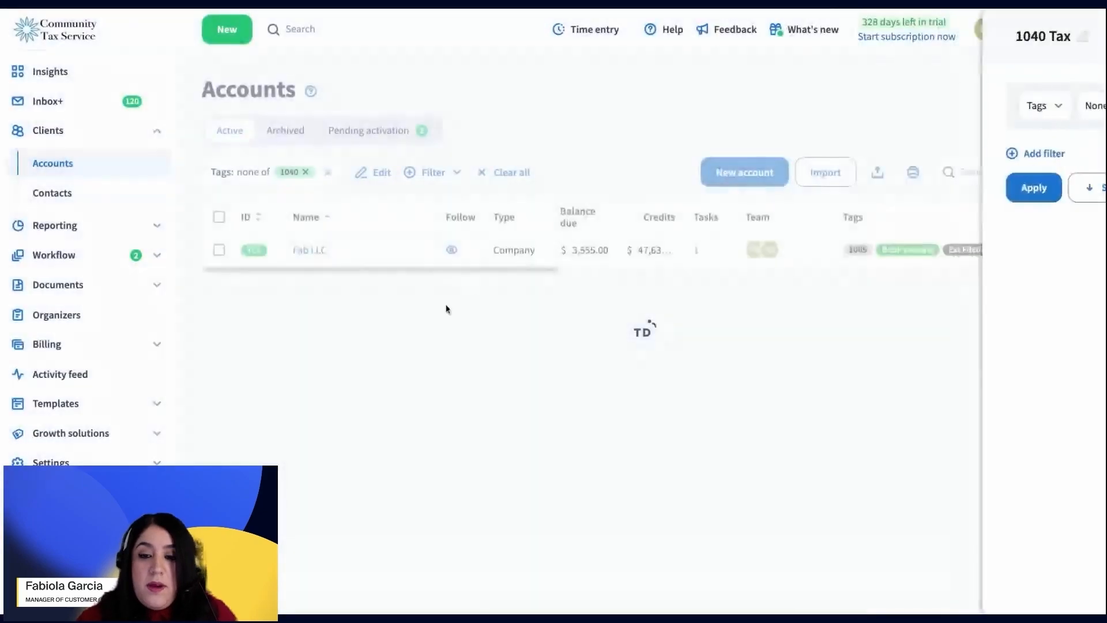
pyautogui.click(327, 172)
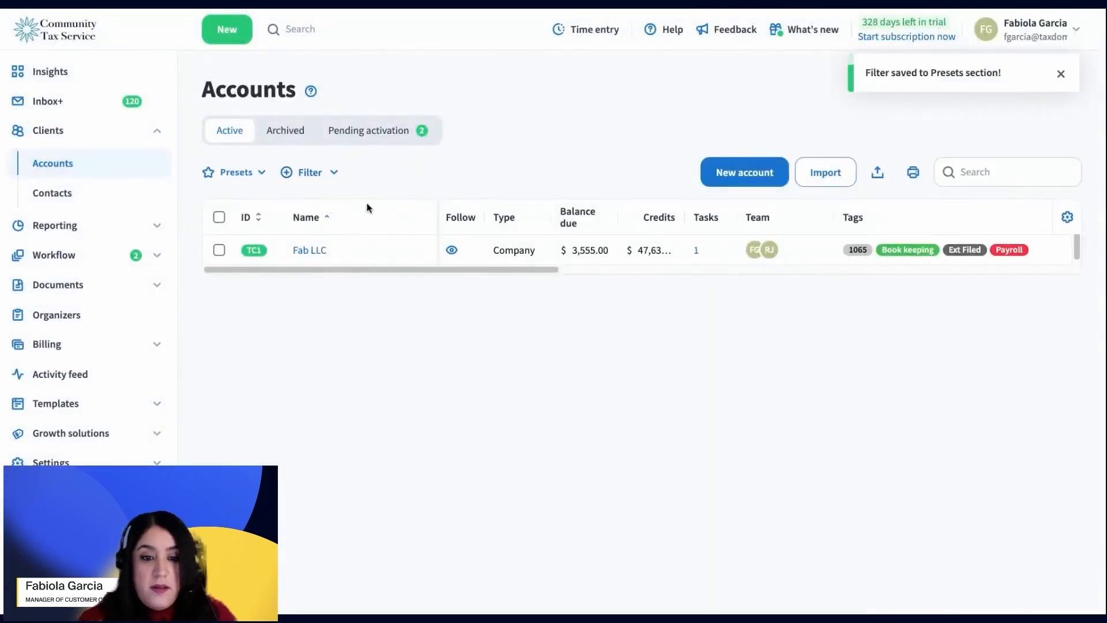
# Apply the saved 1040 preset to the accounts list, view its tag criteria, and clear the filter
pyautogui.click(260, 174)
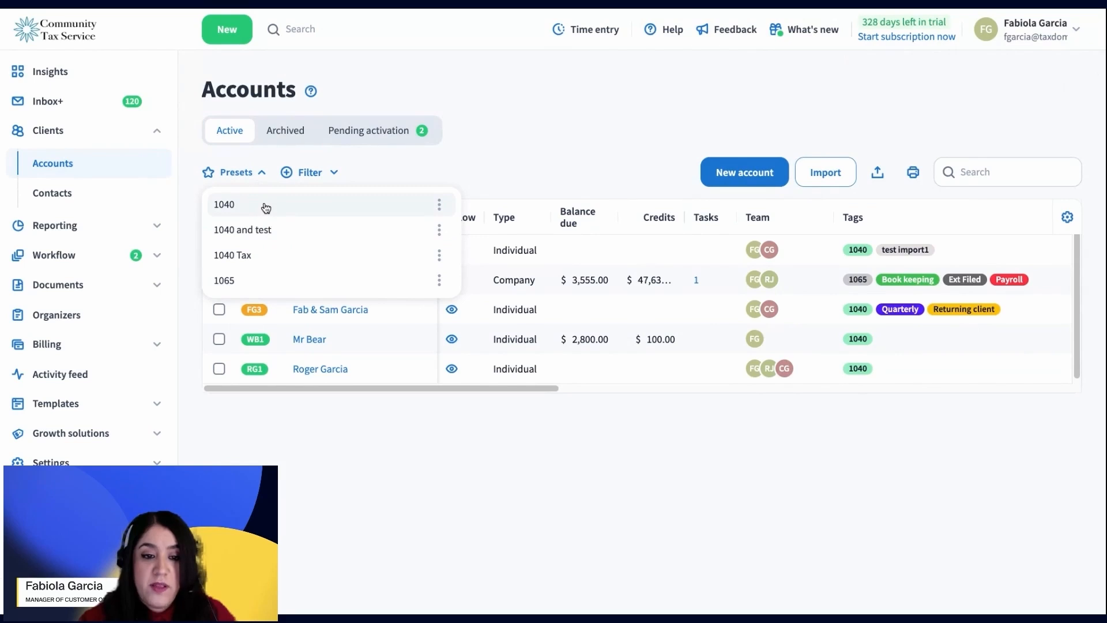
pyautogui.click(254, 206)
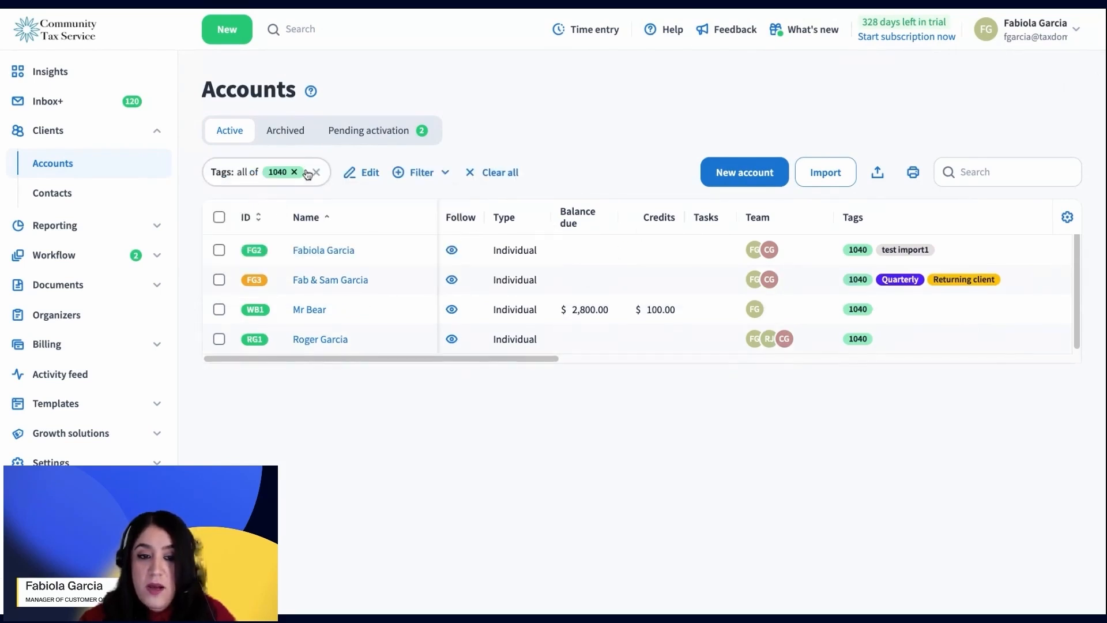
pyautogui.click(256, 174)
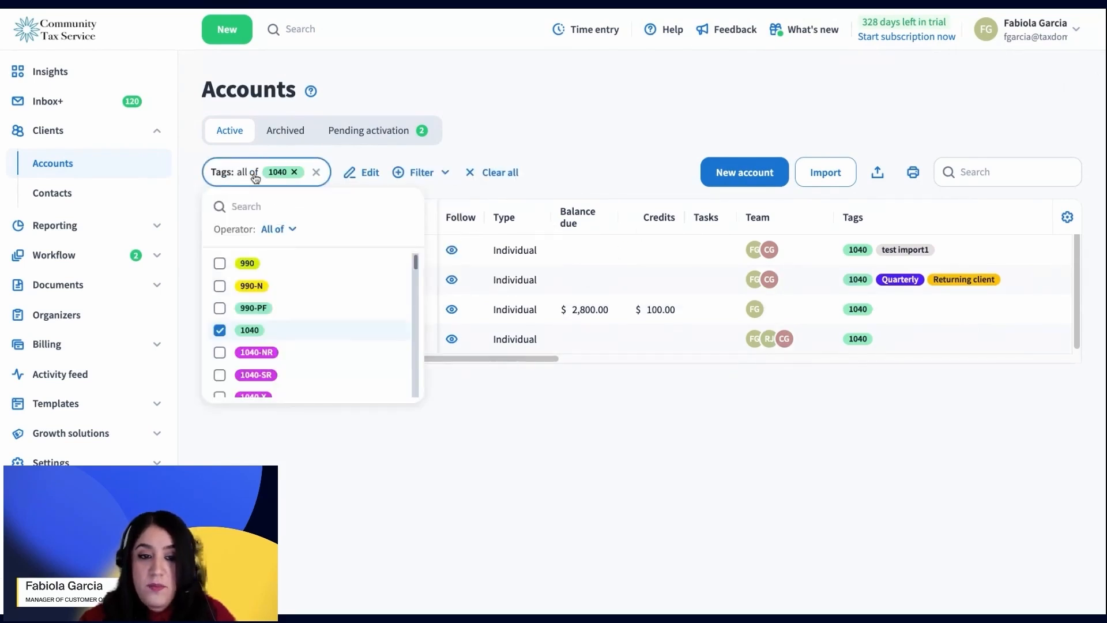
pyautogui.click(316, 173)
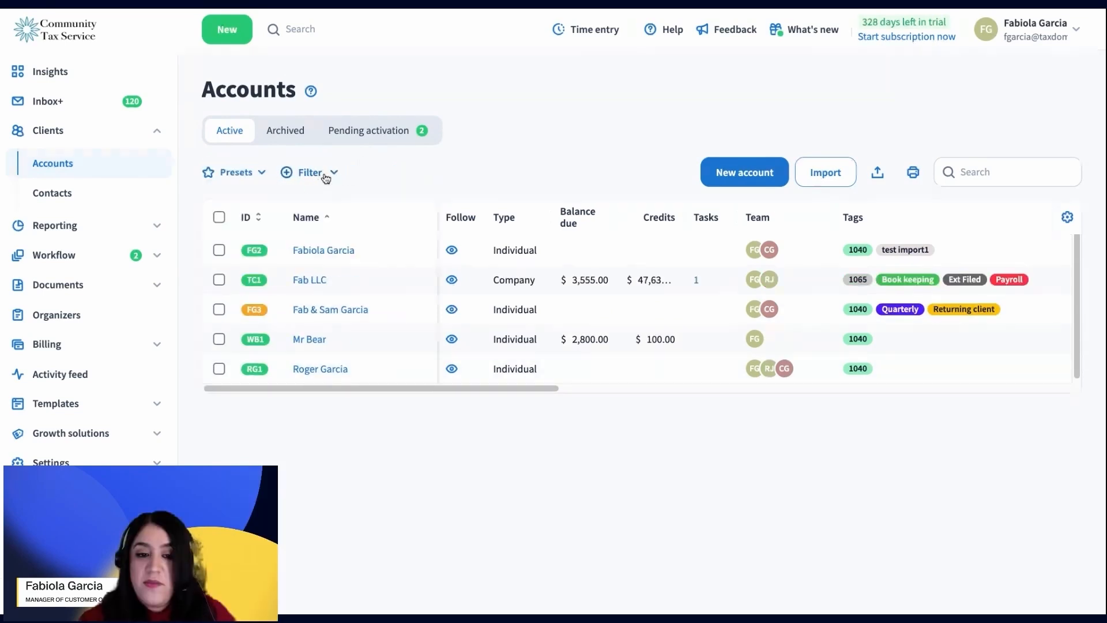
# Apply the saved 1065 preset to view the matching accounts, and clear the filter
pyautogui.click(323, 173)
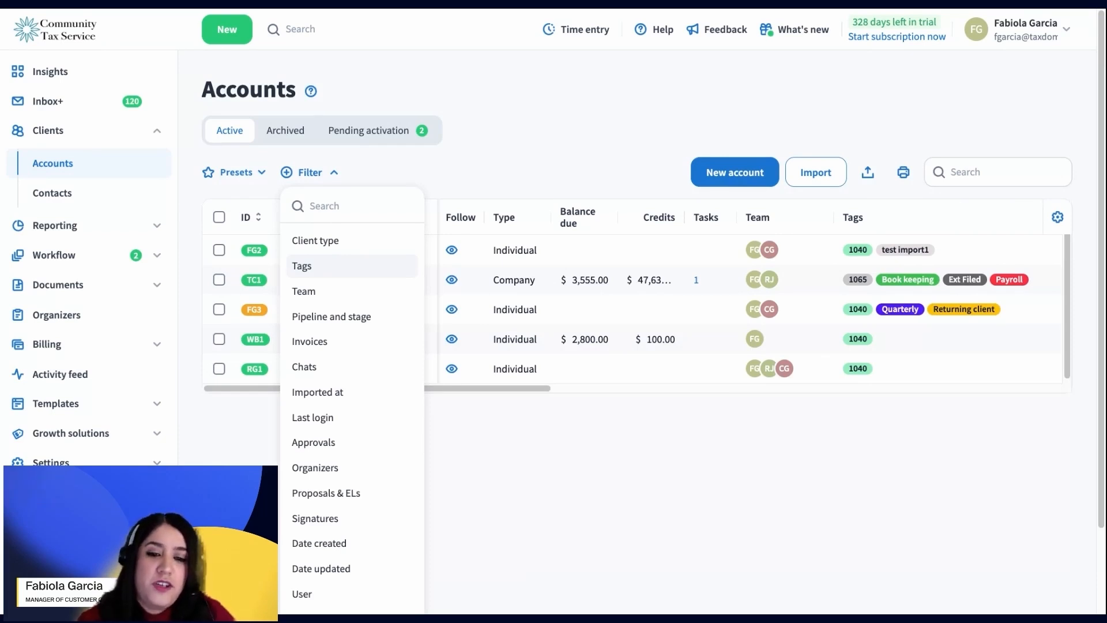
pyautogui.click(257, 173)
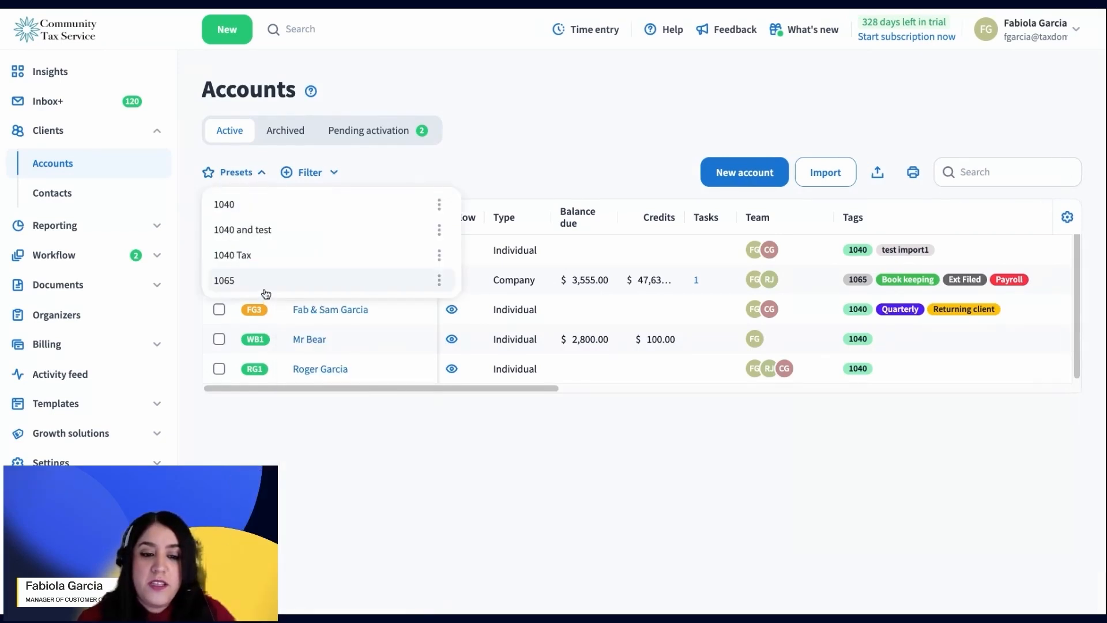
pyautogui.click(267, 288)
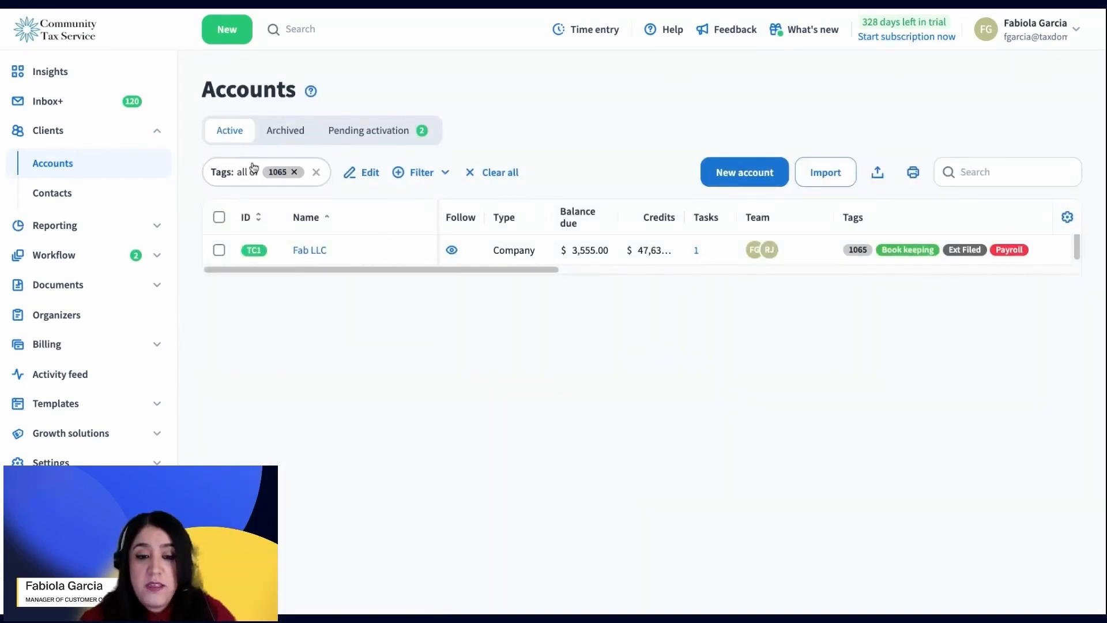
pyautogui.click(316, 173)
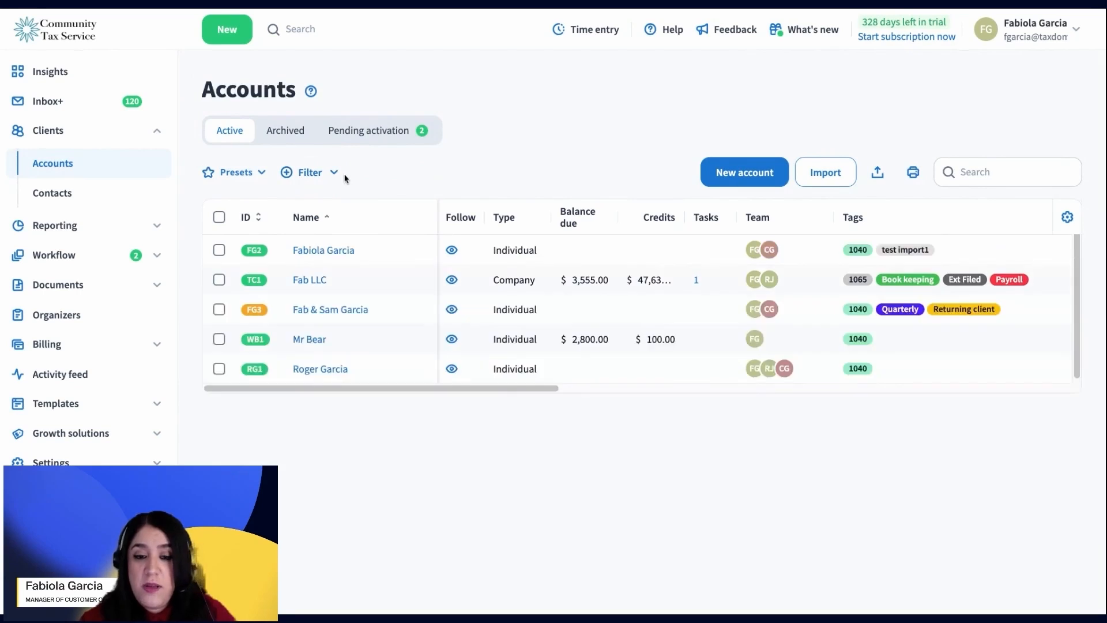
# View the available account filter criteria, and filter the active accounts by the 1040 tag
pyautogui.click(335, 173)
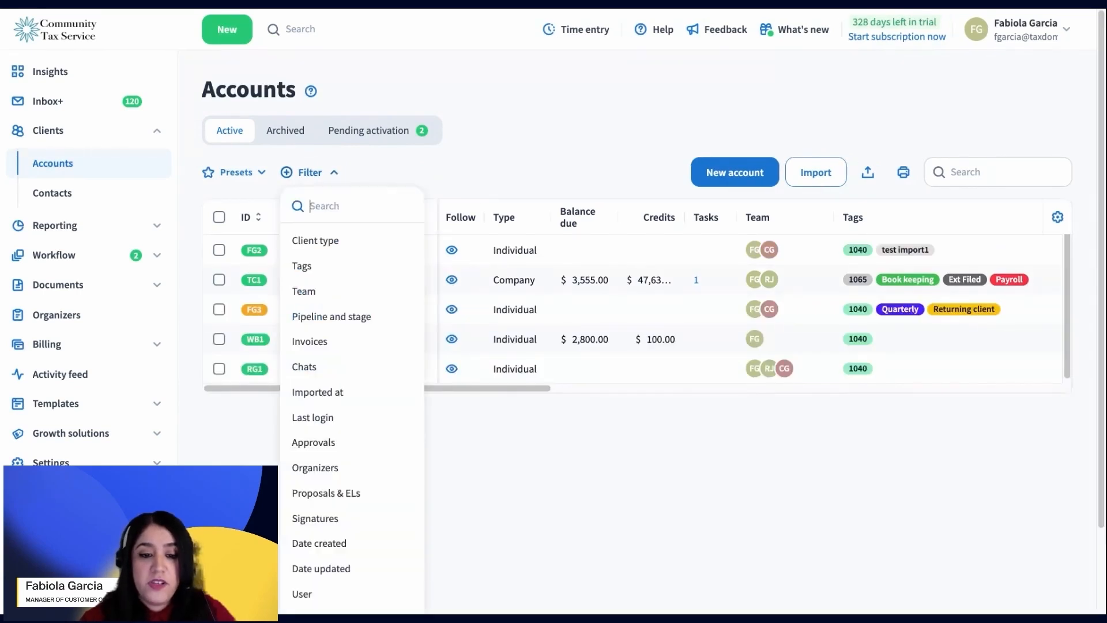
pyautogui.scroll(-2, 351, 460)
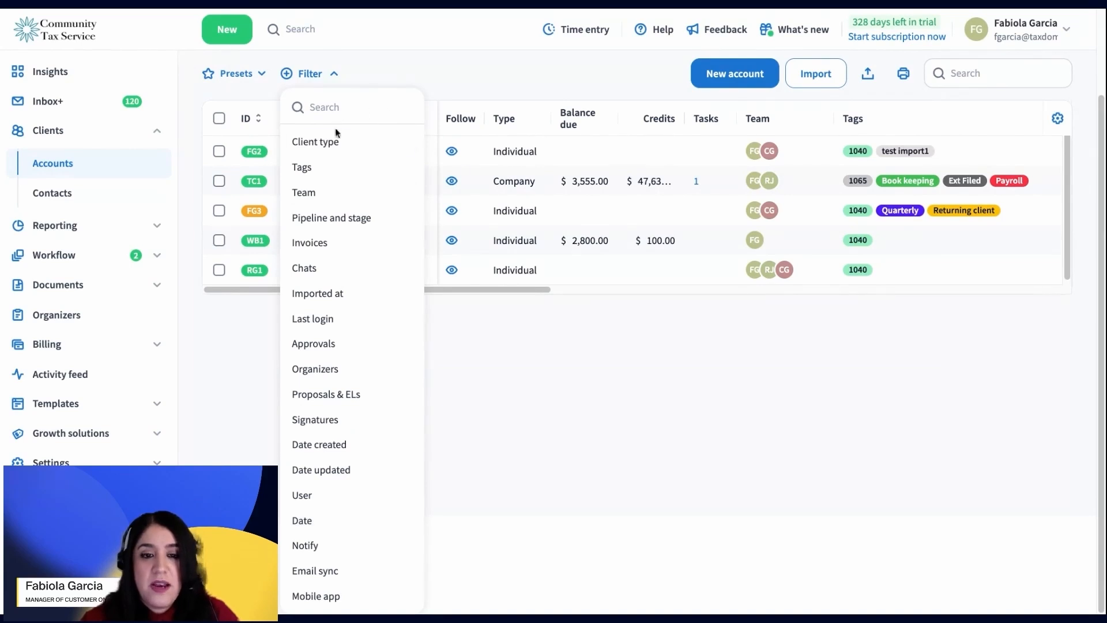
pyautogui.click(698, 362)
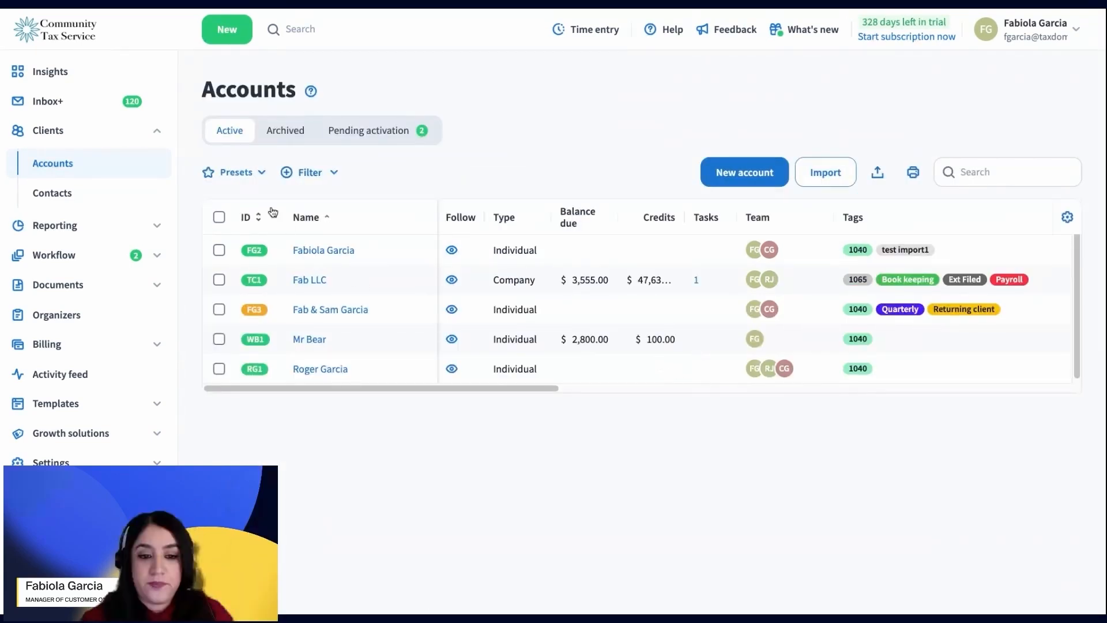
pyautogui.click(305, 176)
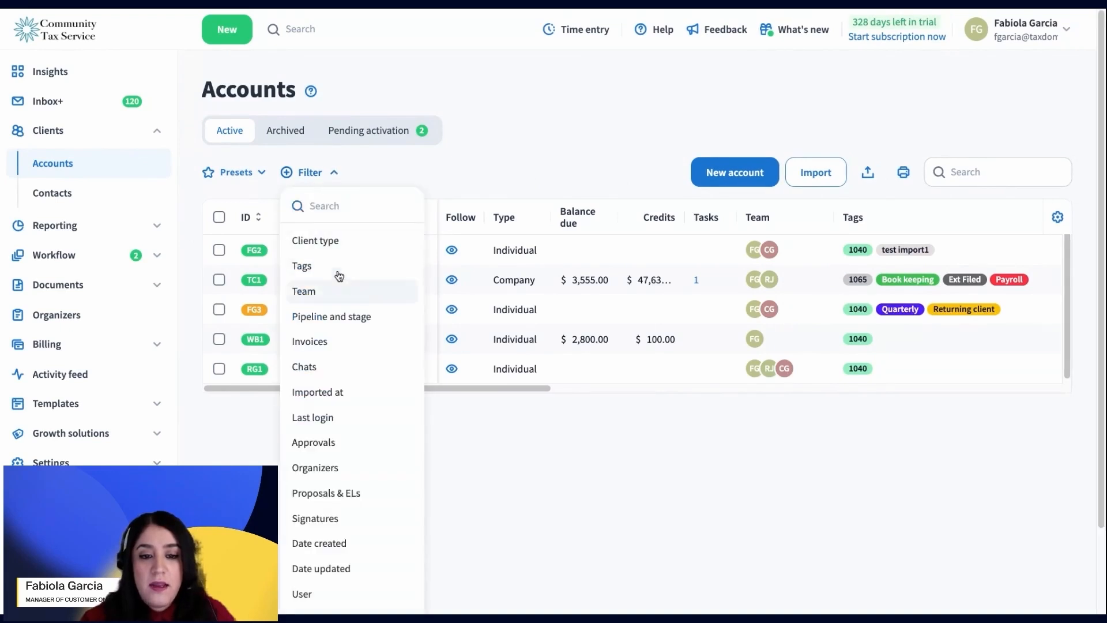
pyautogui.click(334, 265)
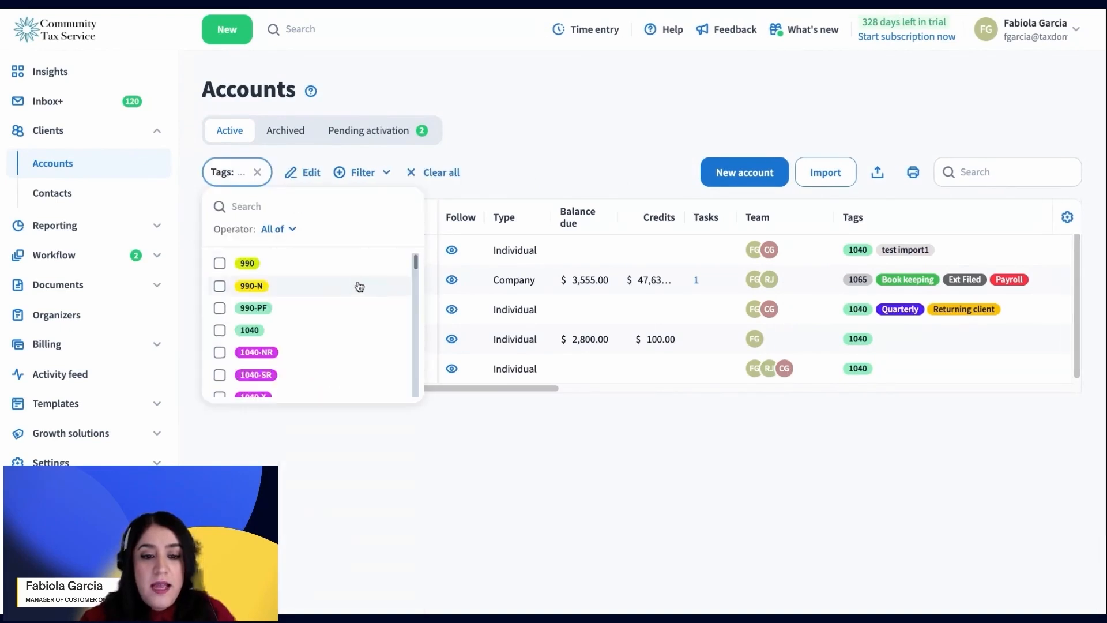
pyautogui.click(271, 332)
pyautogui.click(576, 135)
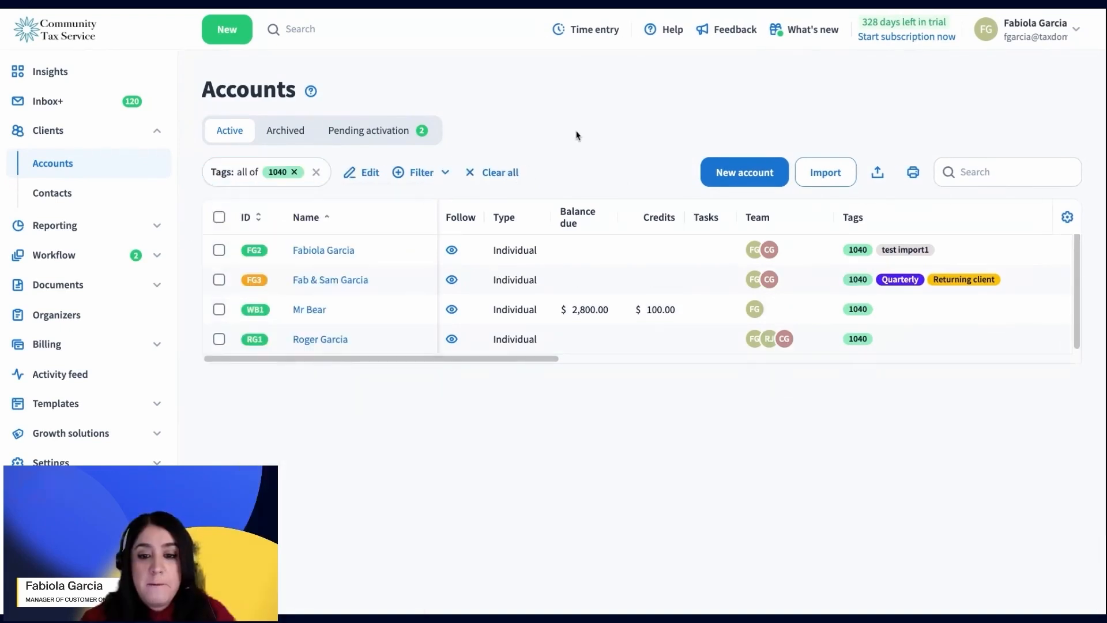
# Select all accounts in the filtered list and start a bulk email to them, viewing the available email templates
pyautogui.click(220, 218)
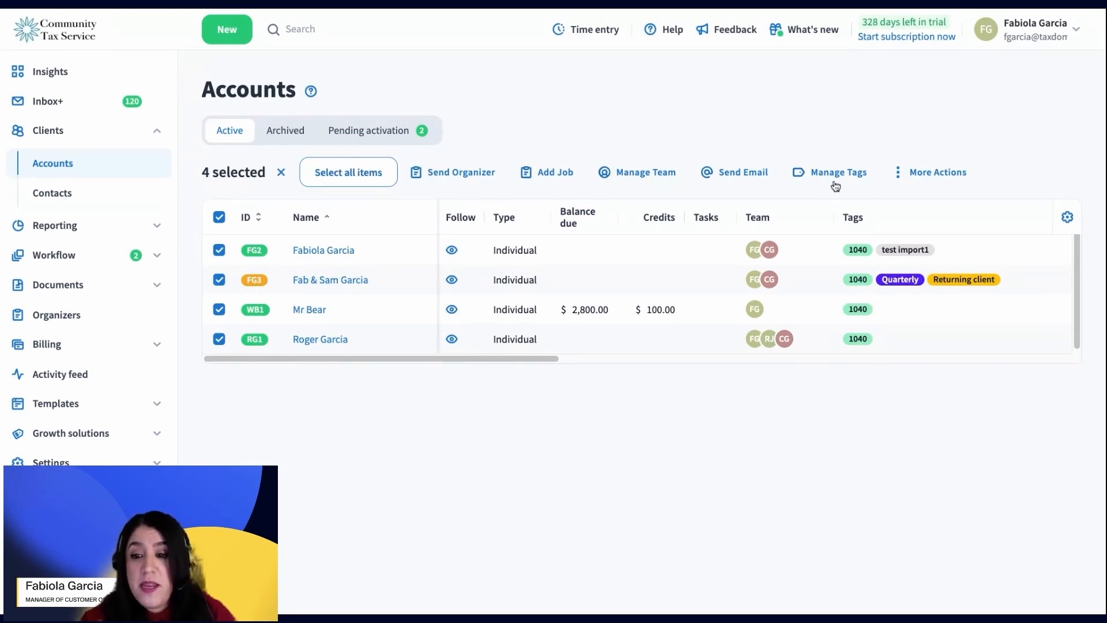
pyautogui.click(735, 175)
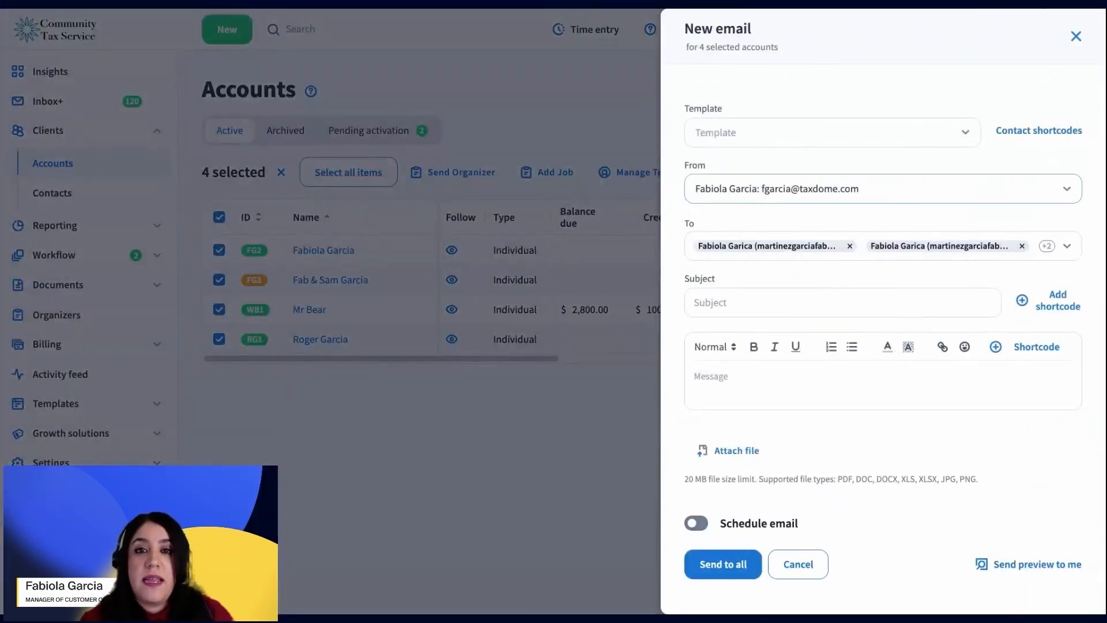
pyautogui.click(756, 130)
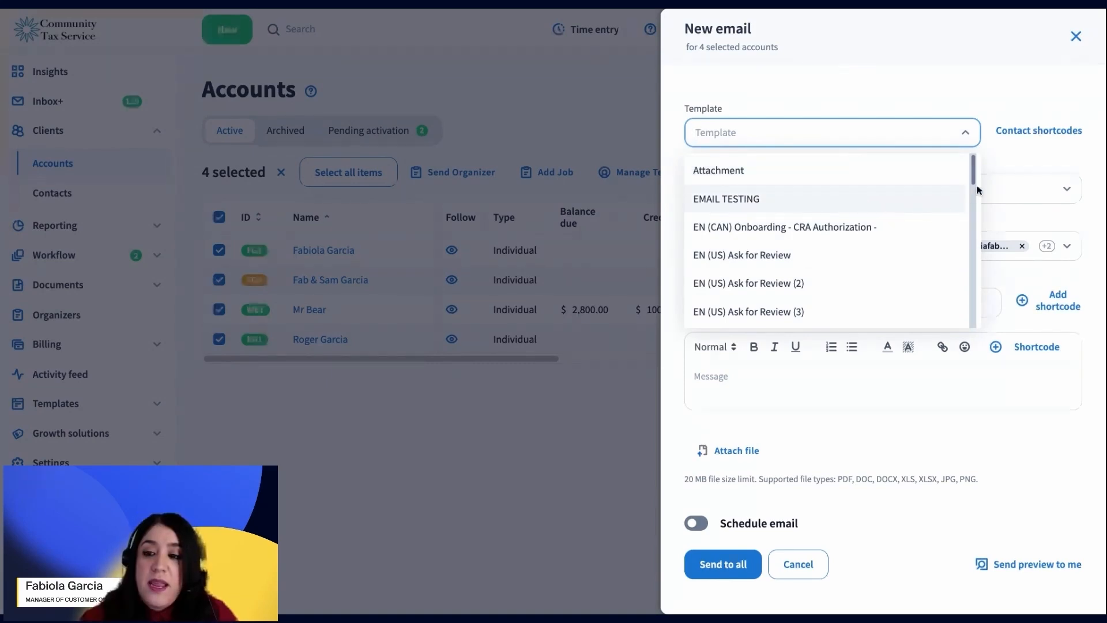
pyautogui.click(1024, 165)
# Enter dsd as the bulk email's subject and fdffddf as its message
pyautogui.click(721, 313)
pyautogui.write('dsd')
pyautogui.click(742, 372)
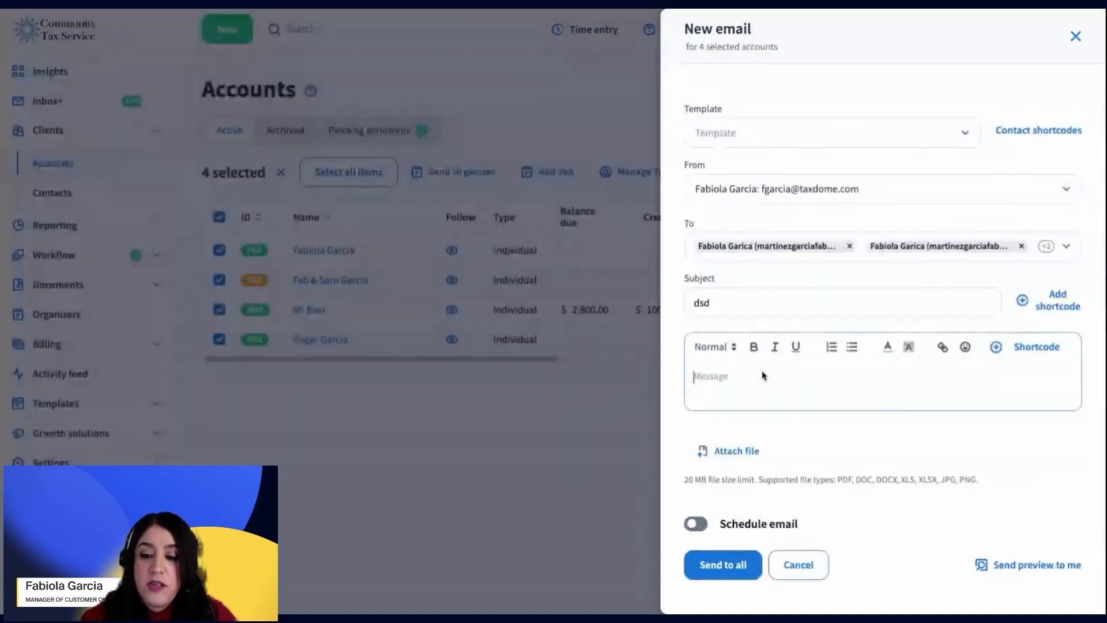
pyautogui.click(749, 375)
pyautogui.write('fdffddf')
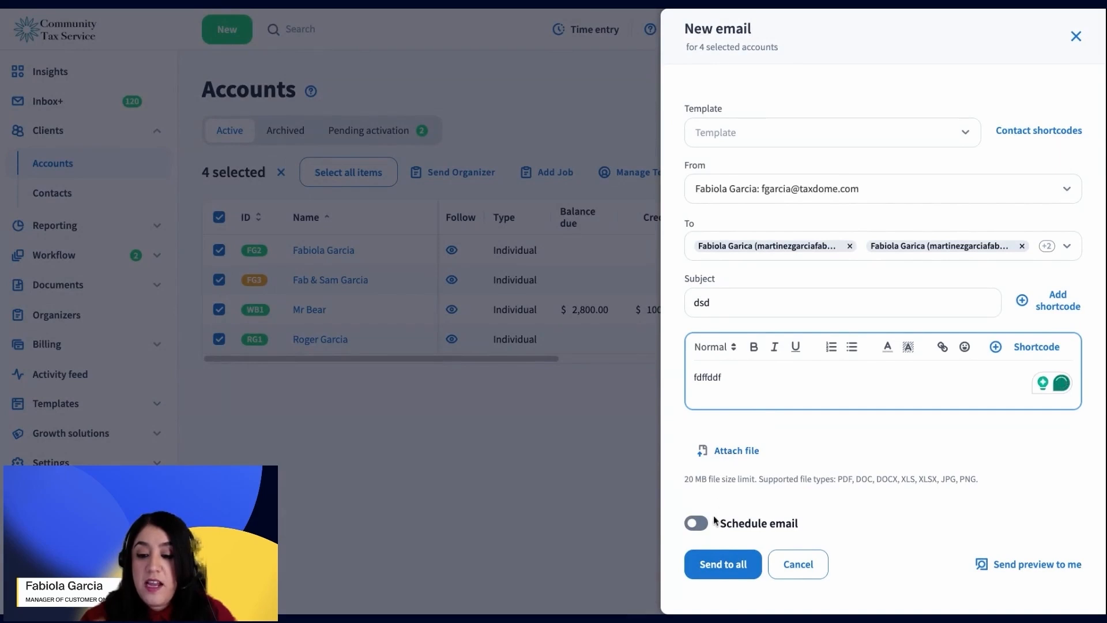
# Enable scheduling for the bulk email, view the date and time options, and cancel the email without sending
pyautogui.click(696, 531)
pyautogui.scroll(-1, 818, 469)
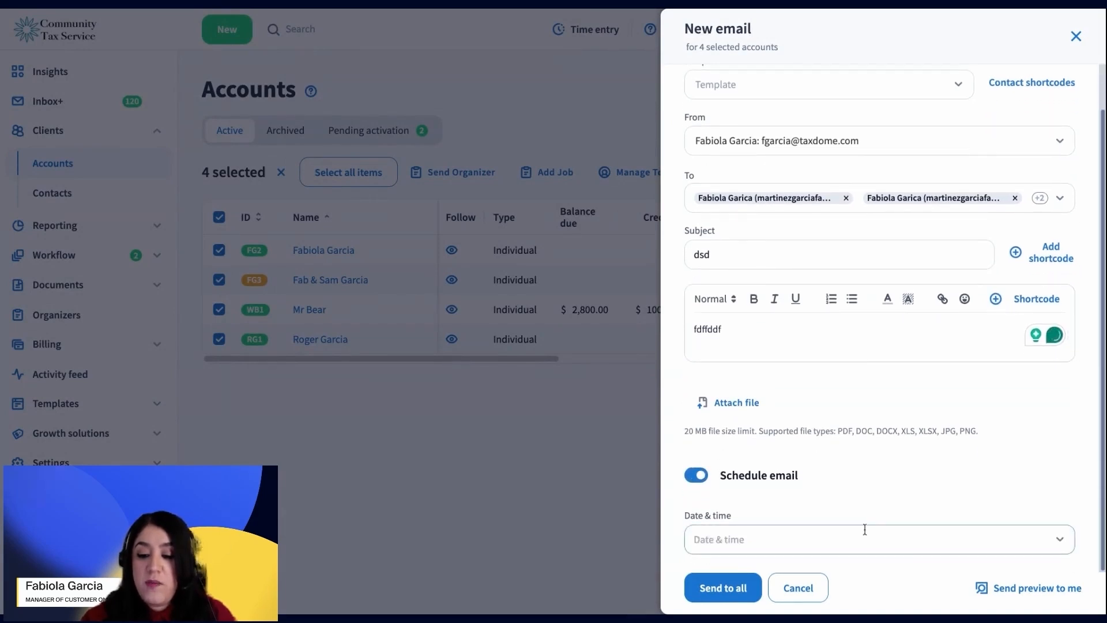
pyautogui.click(858, 539)
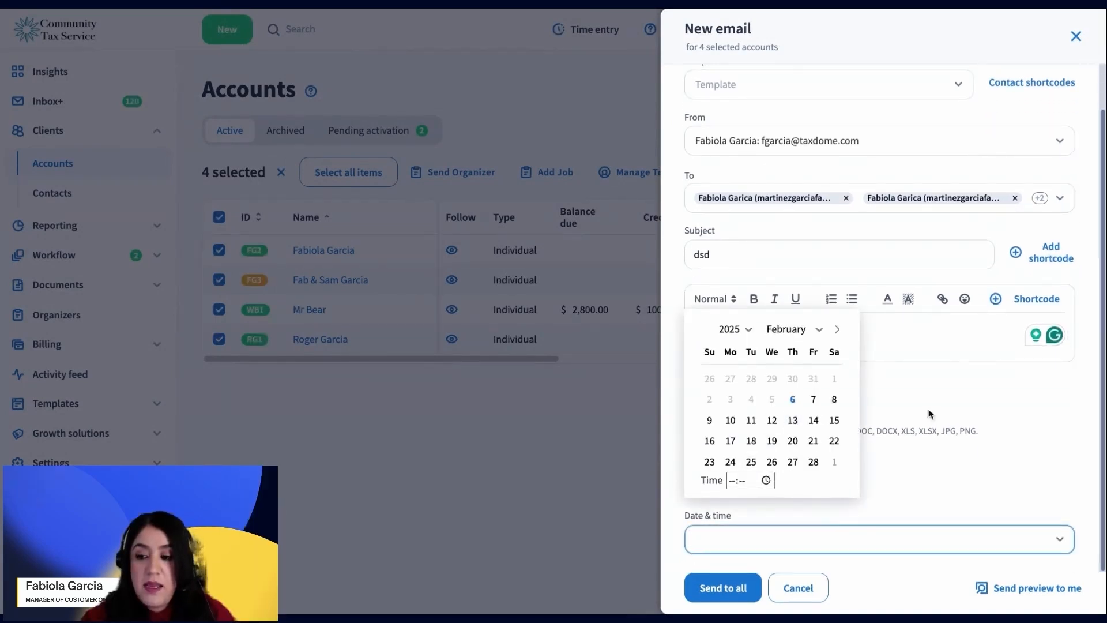
pyautogui.click(988, 413)
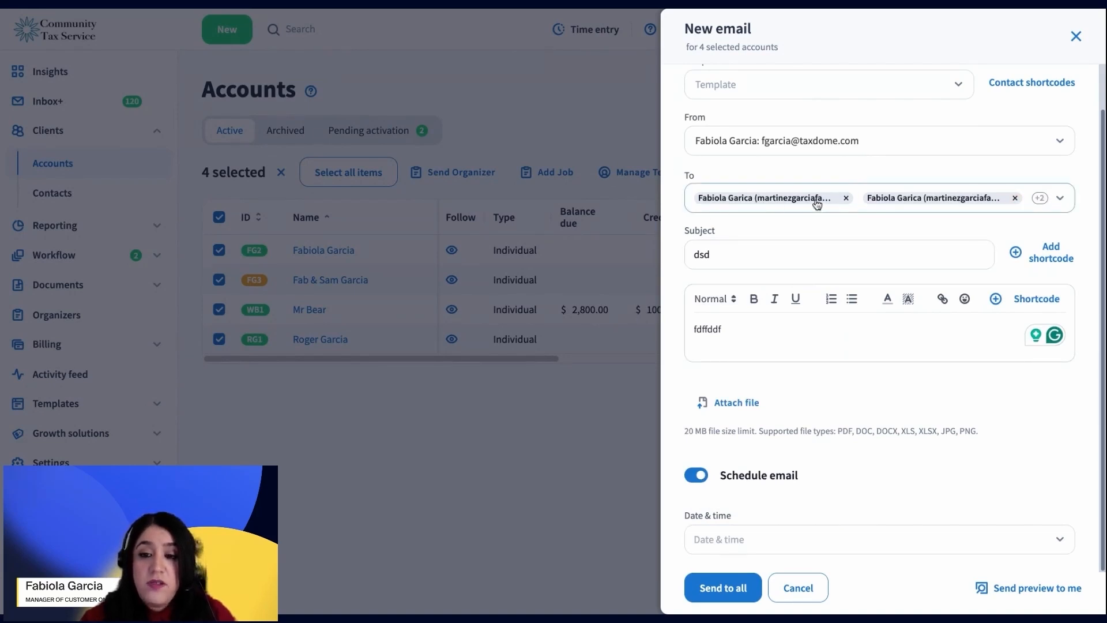
pyautogui.moveTo(1038, 205)
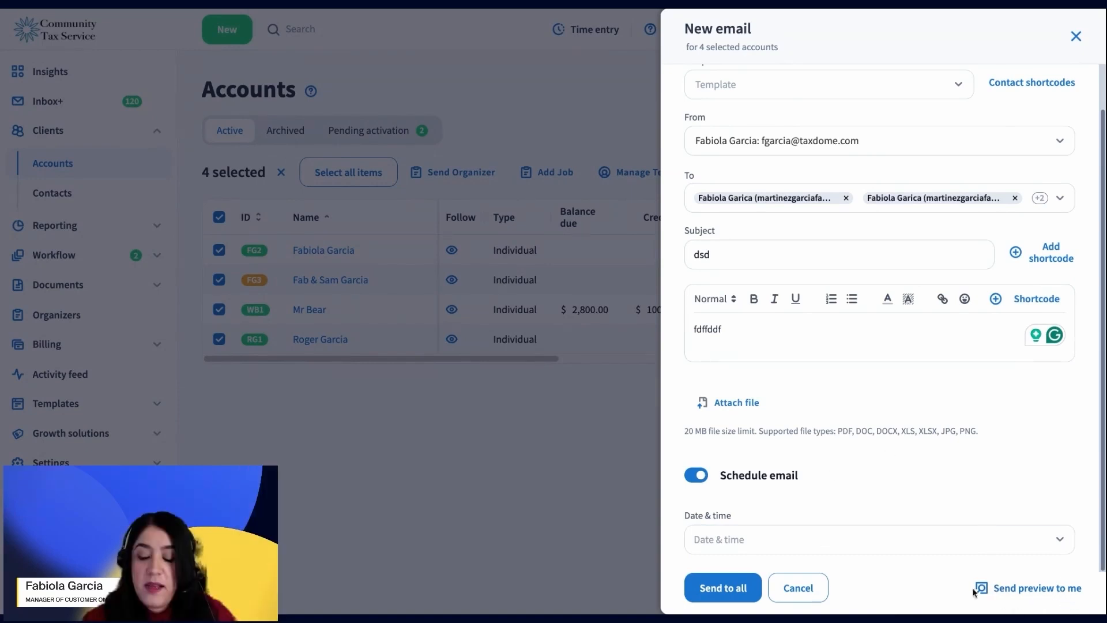
pyautogui.click(799, 588)
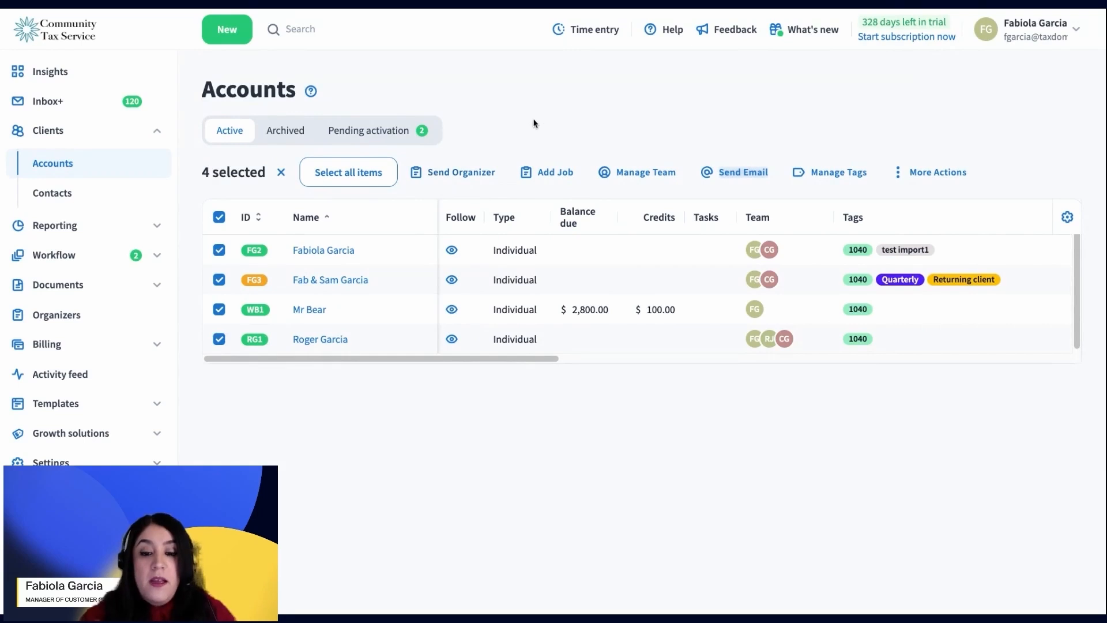
# Start a bulk organizer for the selected accounts, view the available organizer templates, and leave without creating it
pyautogui.click(480, 175)
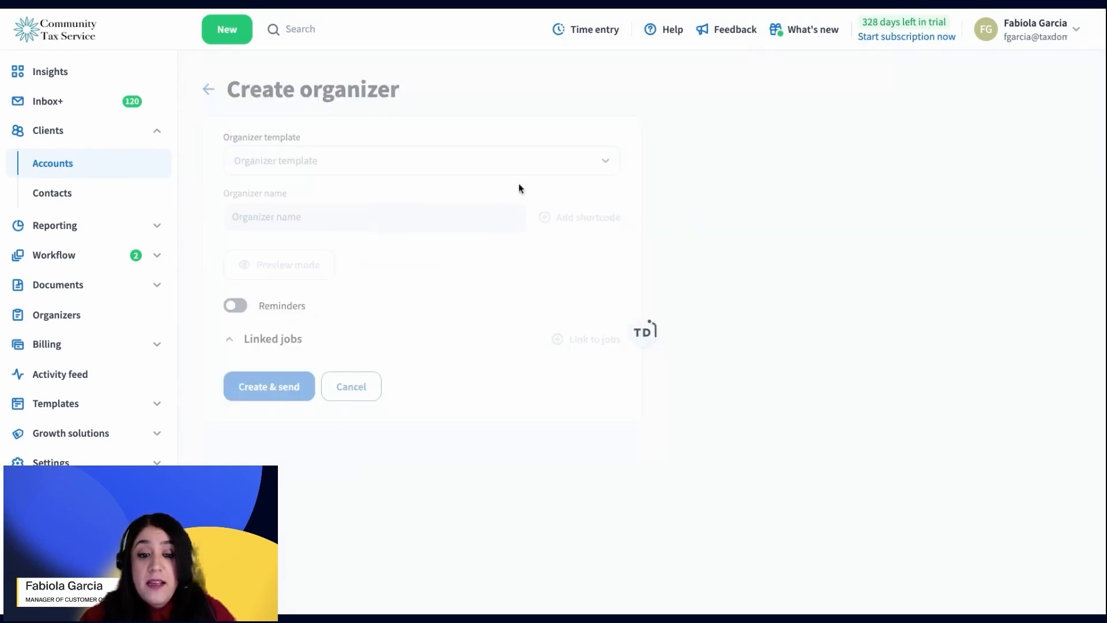
pyautogui.click(358, 215)
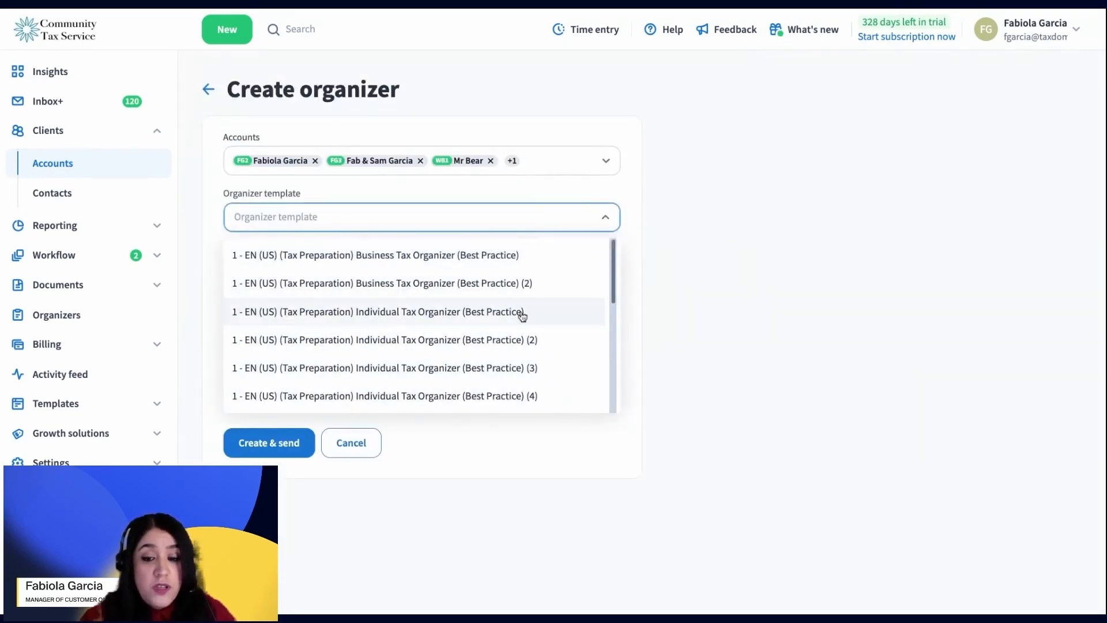
pyautogui.click(673, 279)
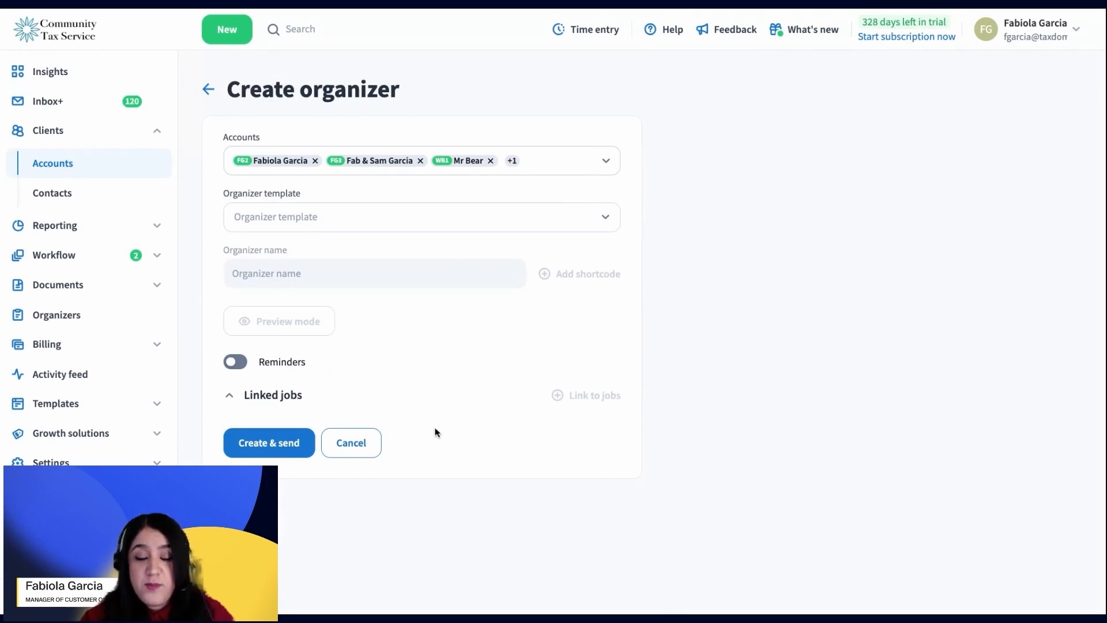
pyautogui.click(208, 89)
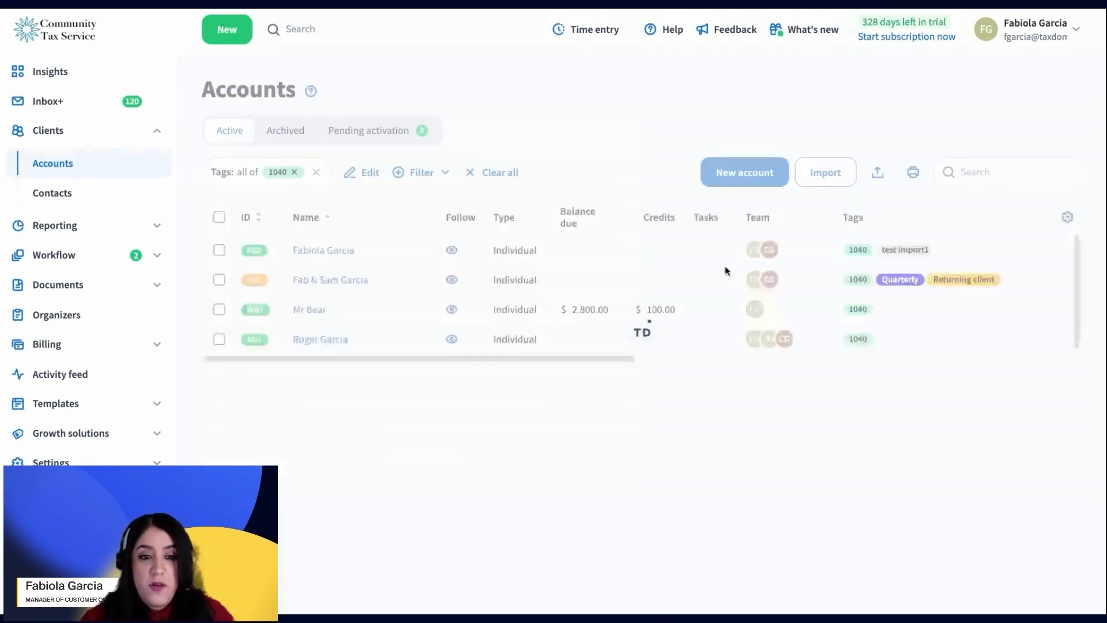
# Select all accounts in the 1040-filtered list, assign the second and third team members to all of them, and save
pyautogui.click(220, 218)
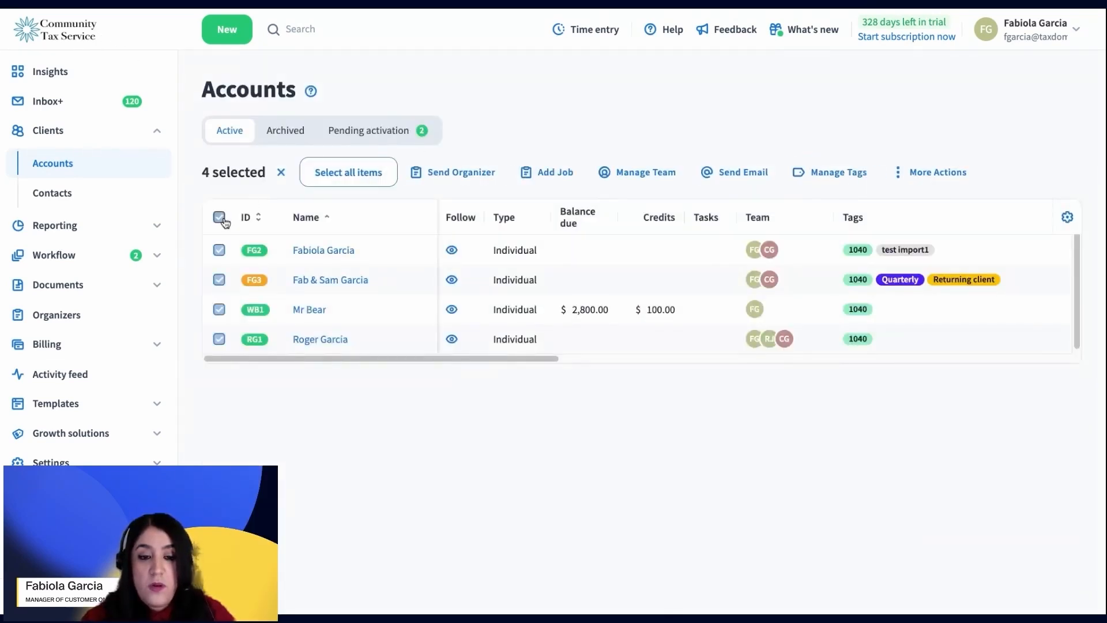
pyautogui.click(553, 173)
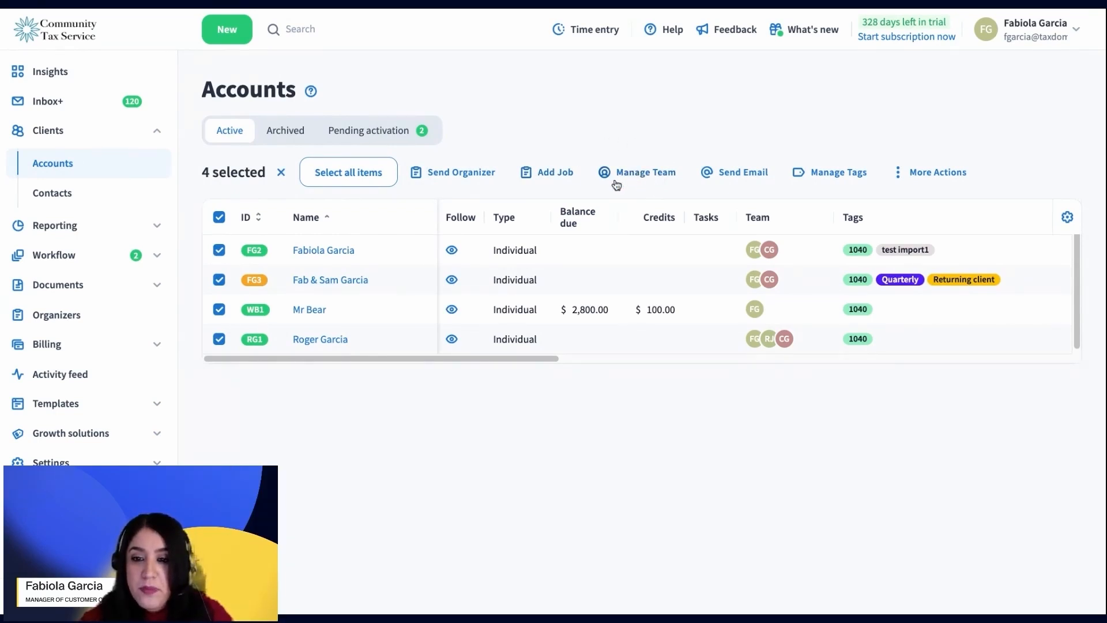
pyautogui.click(649, 173)
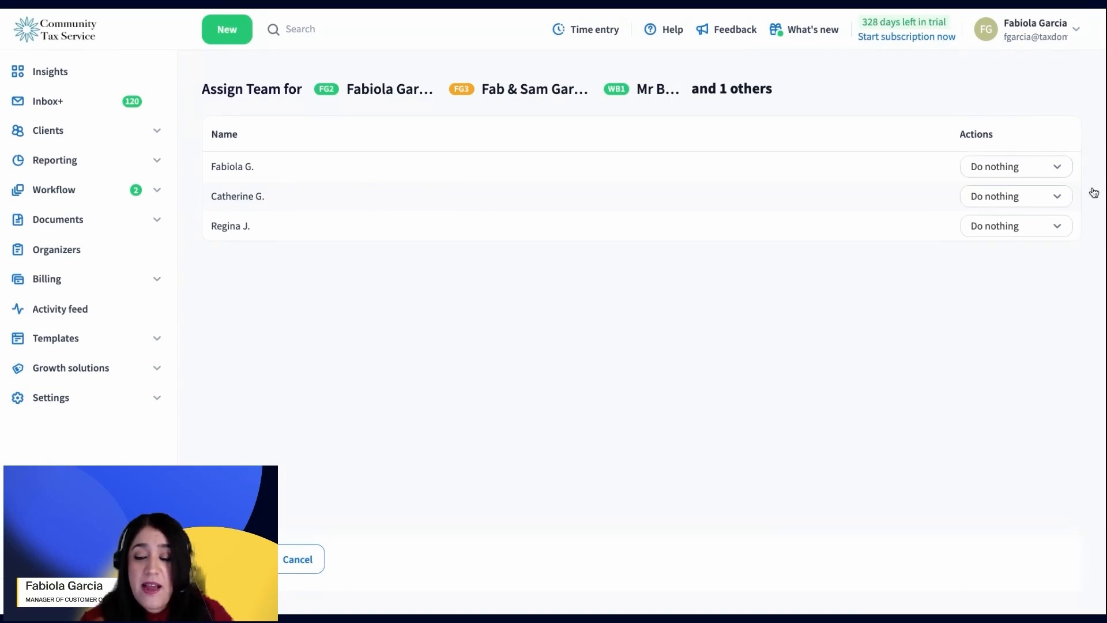
pyautogui.click(1016, 201)
pyautogui.click(1015, 199)
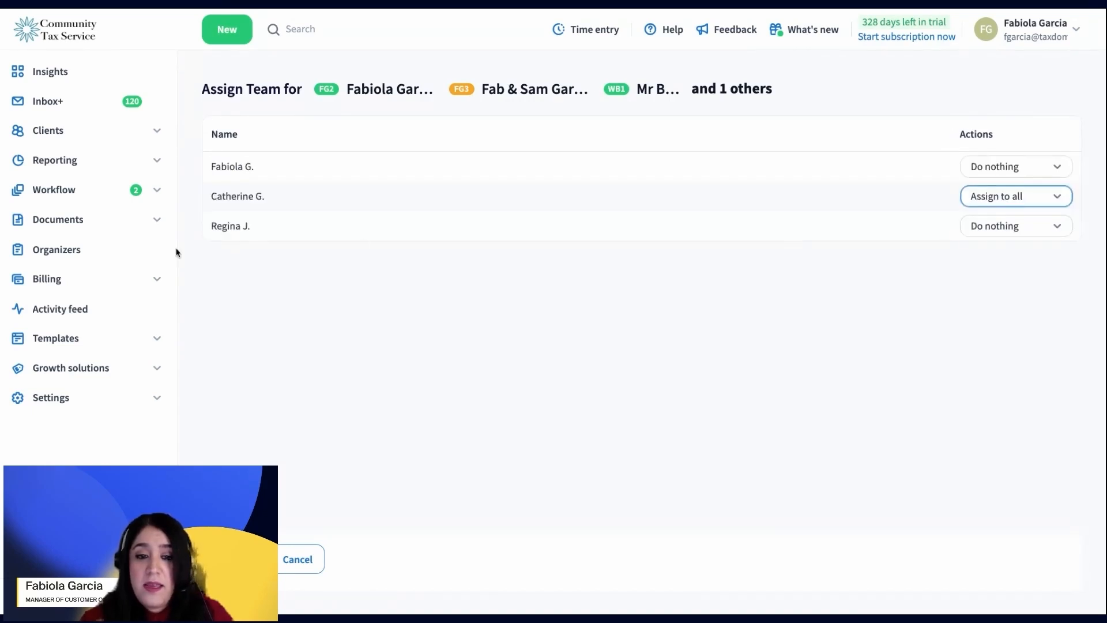
pyautogui.click(1006, 226)
pyautogui.click(998, 196)
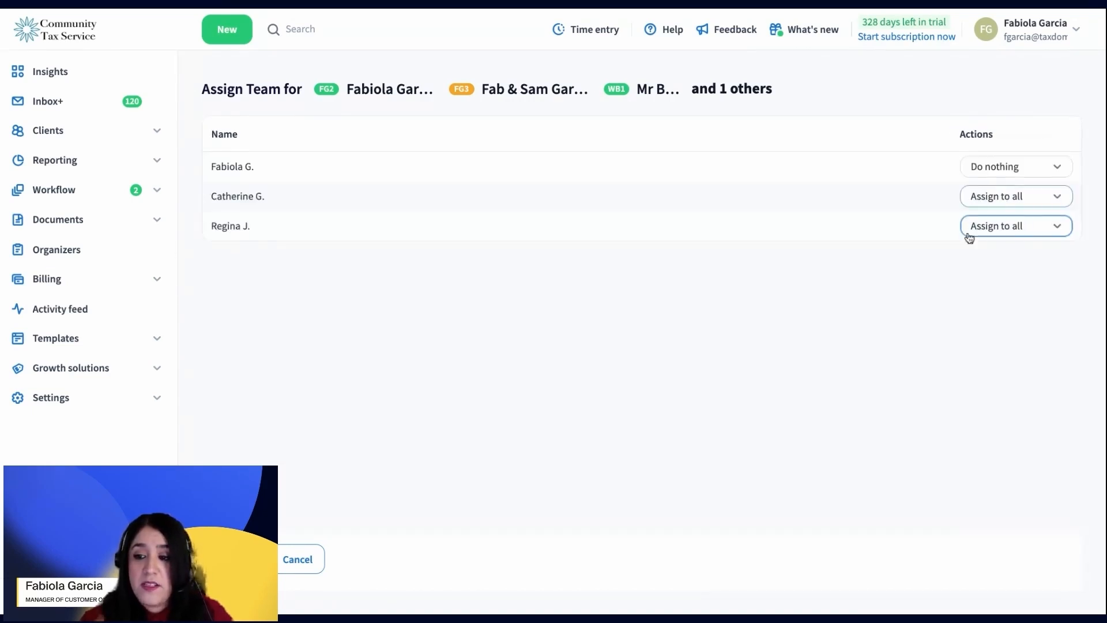
pyautogui.click(233, 560)
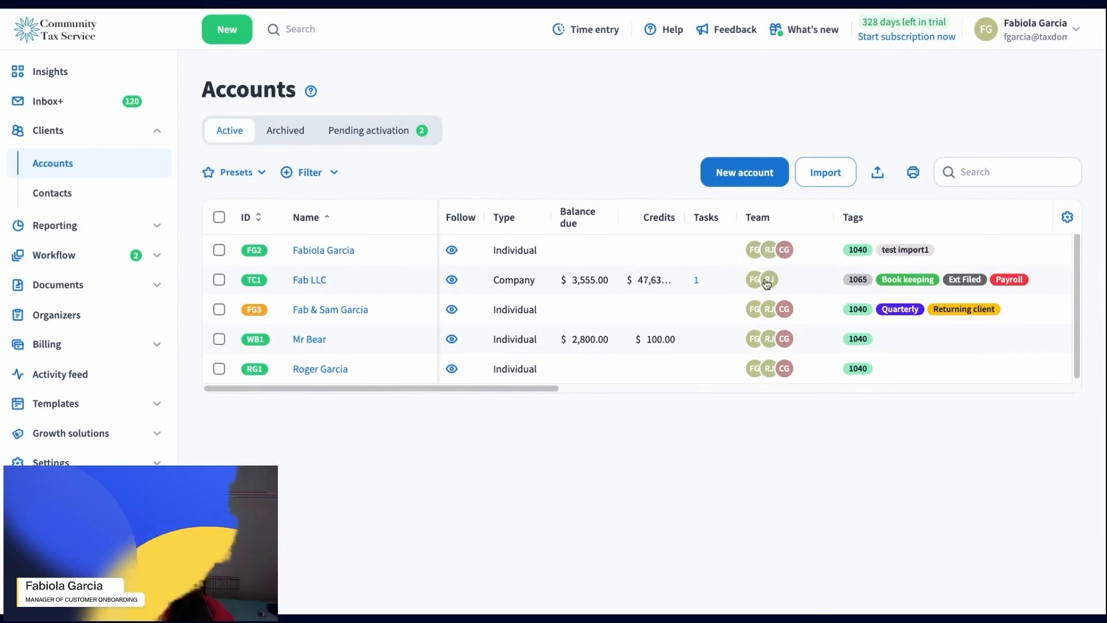
# Select all active accounts and bulk-edit their login, notify and email sync settings to Enable for all contacts
pyautogui.click(218, 219)
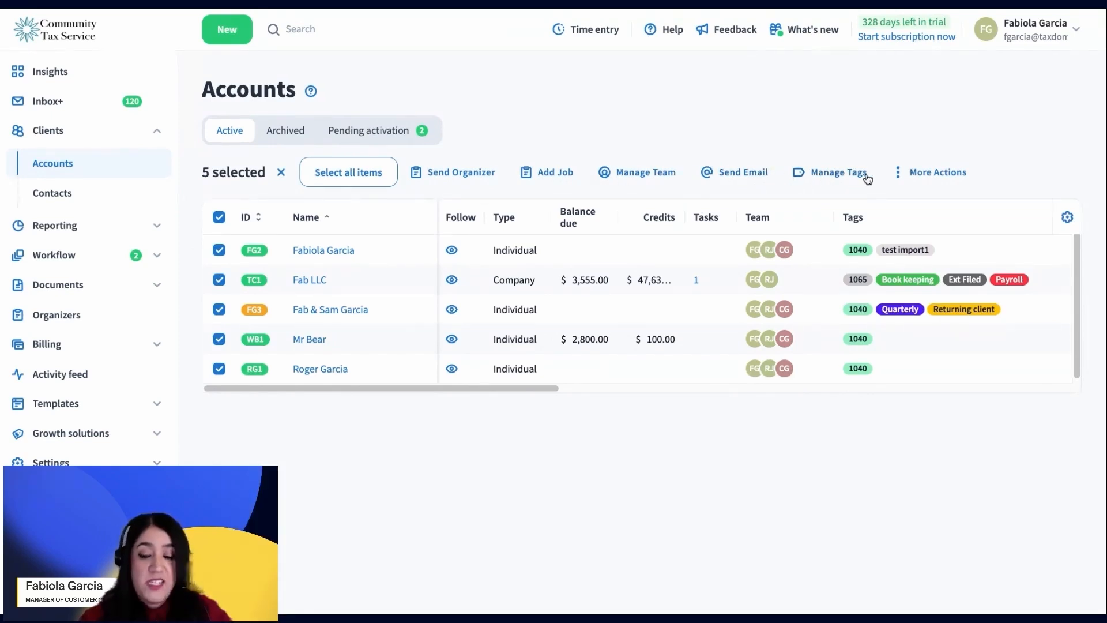
pyautogui.click(943, 173)
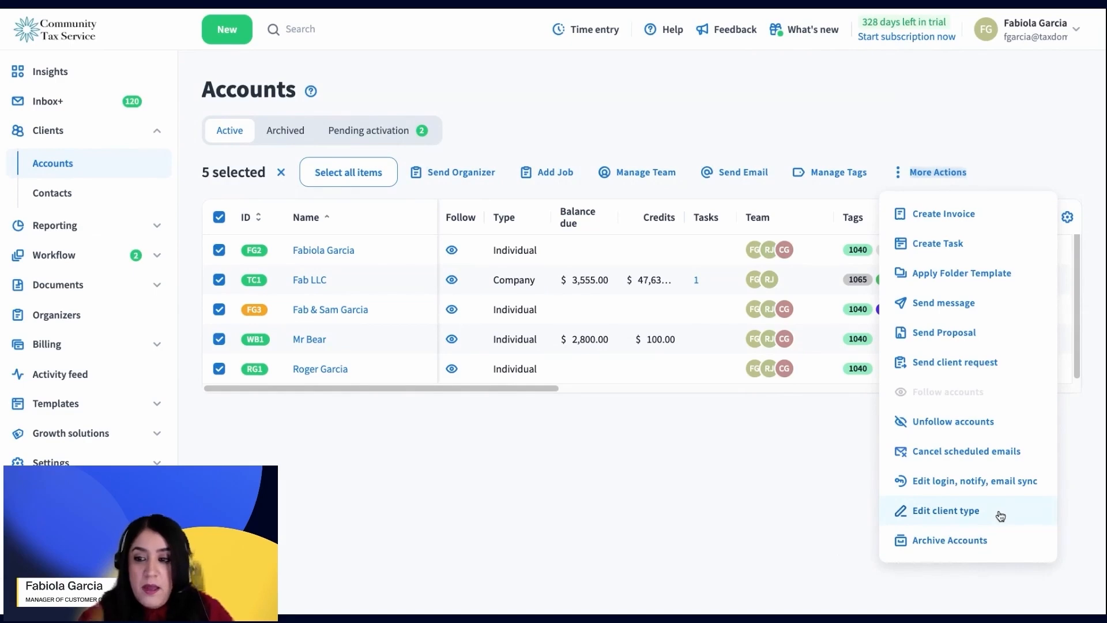
pyautogui.click(965, 492)
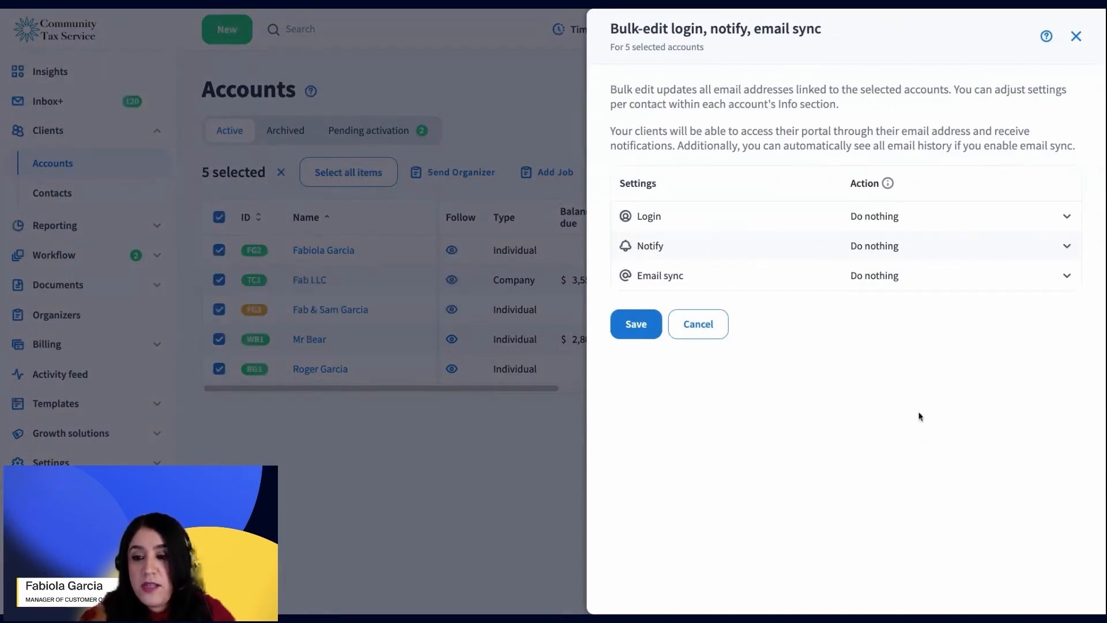
pyautogui.click(926, 221)
pyautogui.click(938, 265)
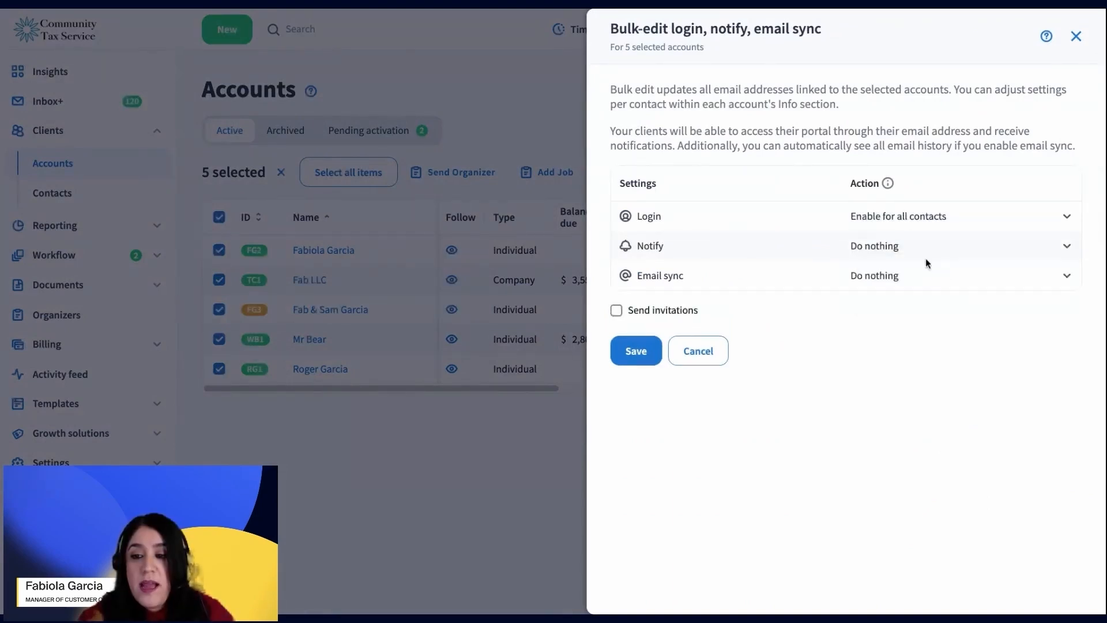
pyautogui.click(930, 251)
pyautogui.click(929, 296)
pyautogui.click(932, 277)
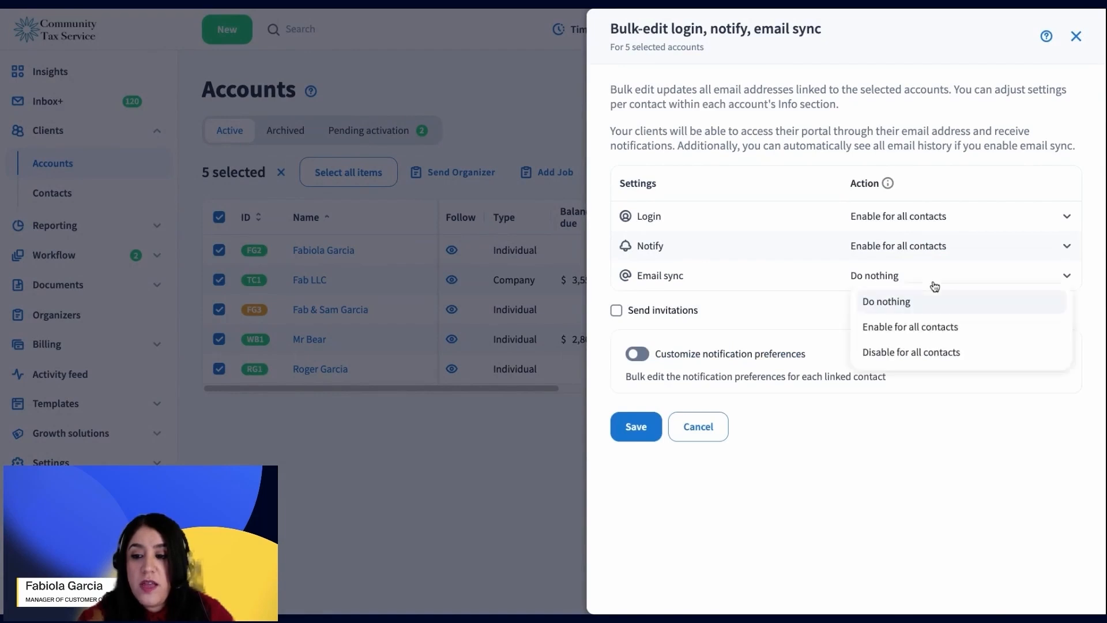
pyautogui.click(944, 328)
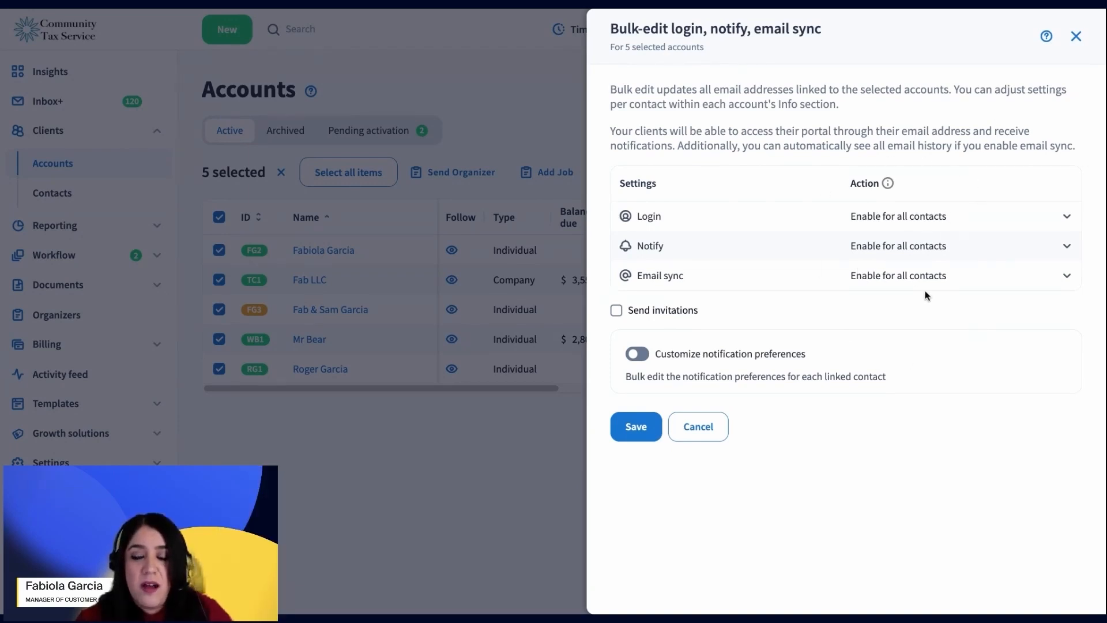
# Turn on sending invitations in the bulk edit and enter djksjdhjsdhj as the personal message
pyautogui.click(617, 311)
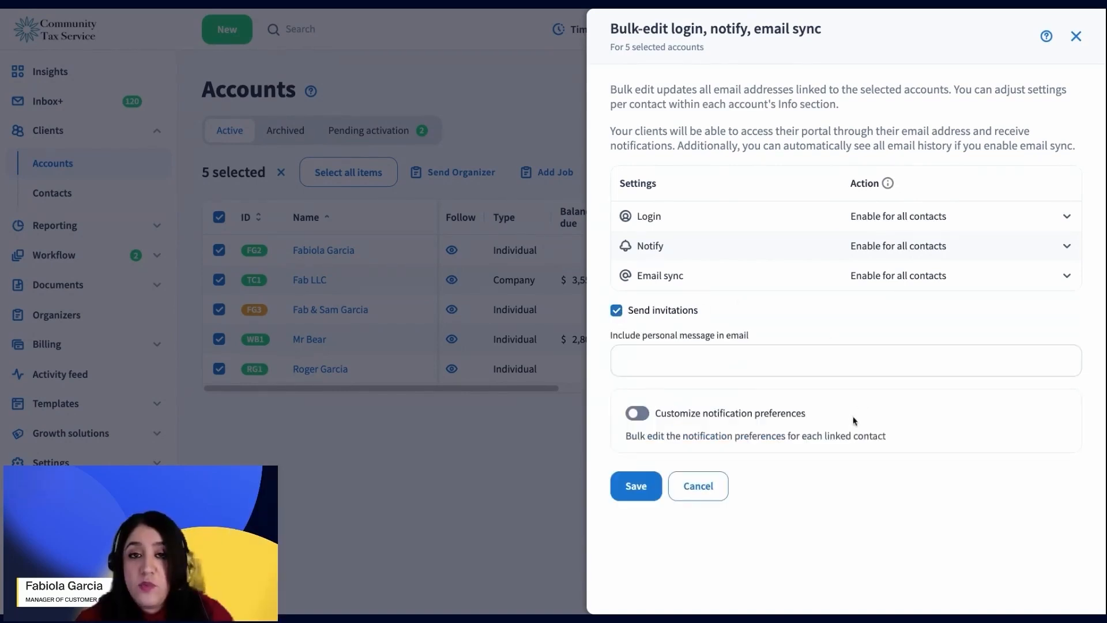
pyautogui.click(676, 362)
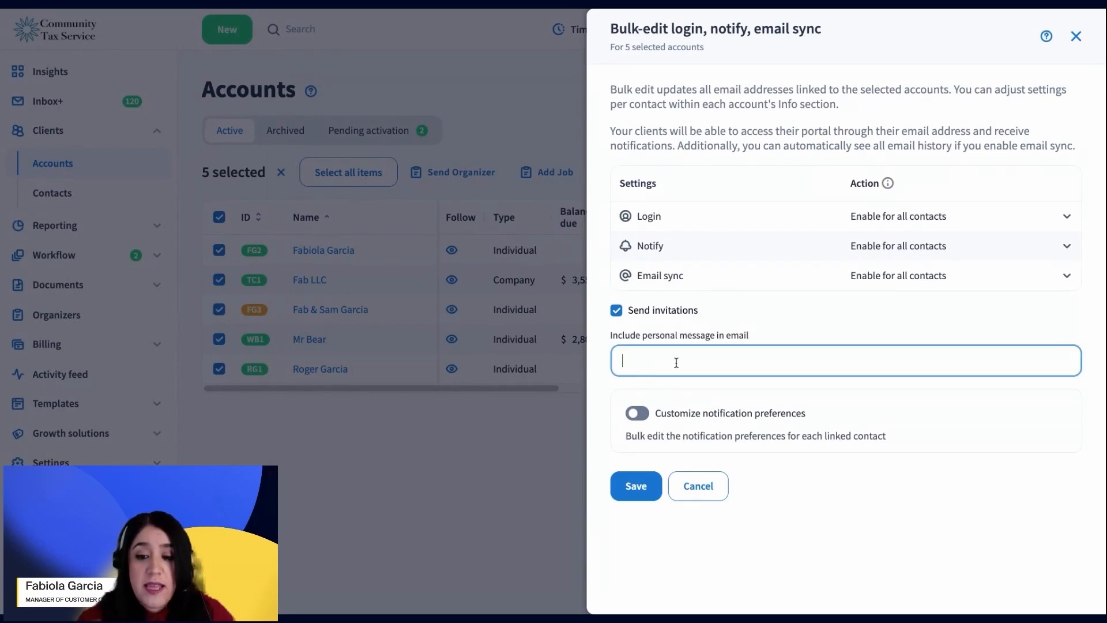
pyautogui.write('djksjdhjsdhj')
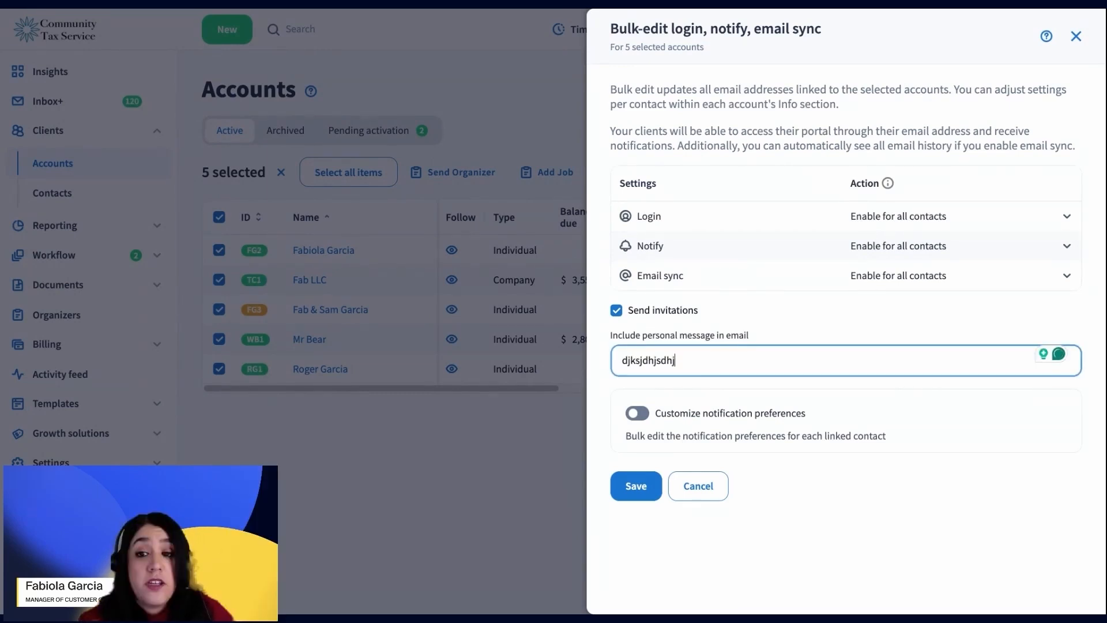
# Clear the invitation's personal message and cancel the bulk edit without saving
pyautogui.press('BackSpace')
pyautogui.press('BackSpace')
pyautogui.press('BackSpace')
pyautogui.press('BackSpace')
pyautogui.press('BackSpace')
pyautogui.press('BackSpace')
pyautogui.press('BackSpace')
pyautogui.press('BackSpace')
pyautogui.press('BackSpace')
pyautogui.press('BackSpace')
pyautogui.press('BackSpace')
pyautogui.press('BackSpace')
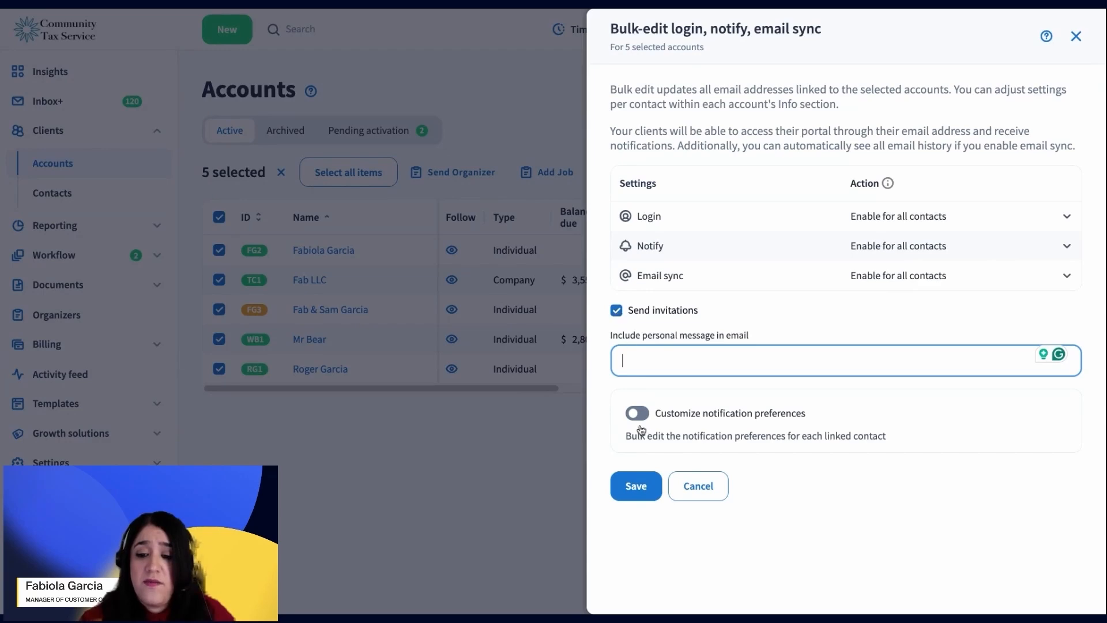
pyautogui.click(708, 488)
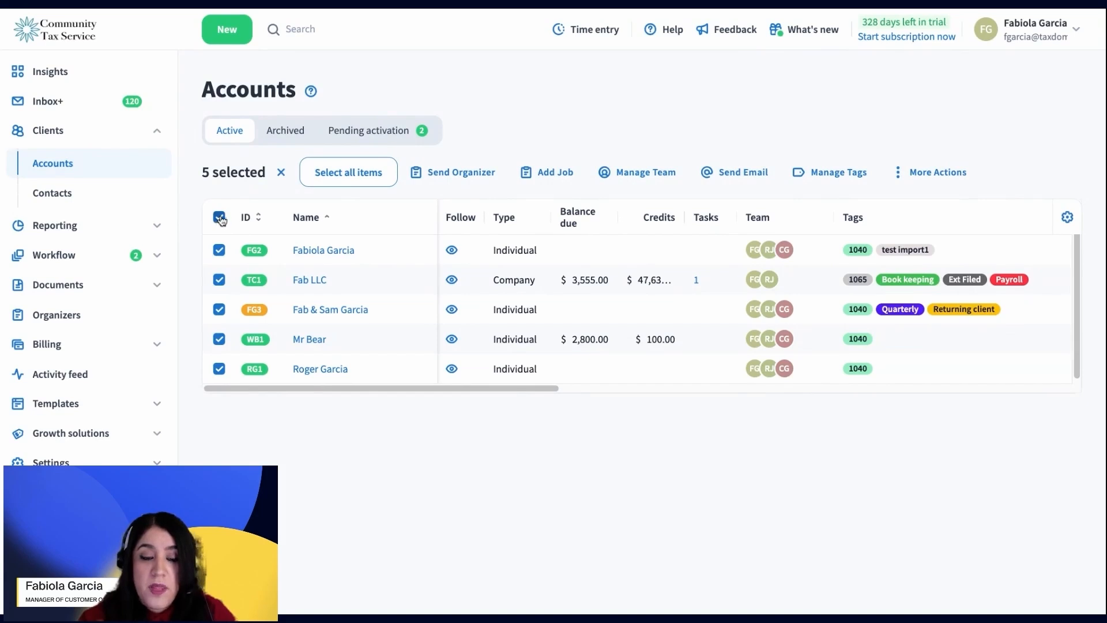
# View the archived accounts and the accounts pending activation, and select both pending invitations to see the bulk invite options
pyautogui.click(284, 136)
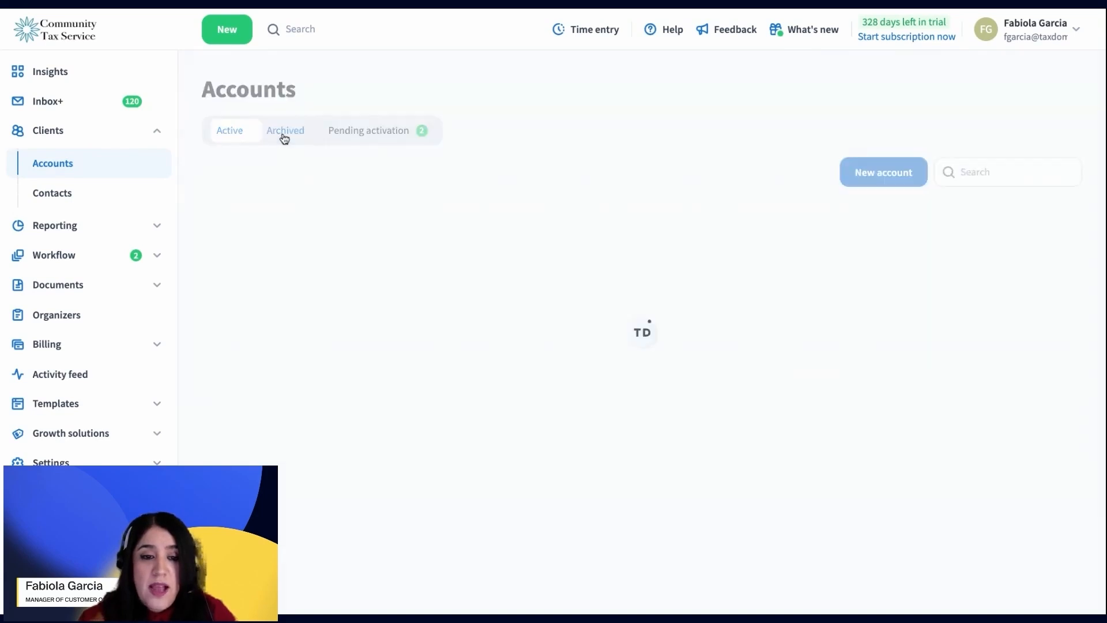
pyautogui.click(390, 130)
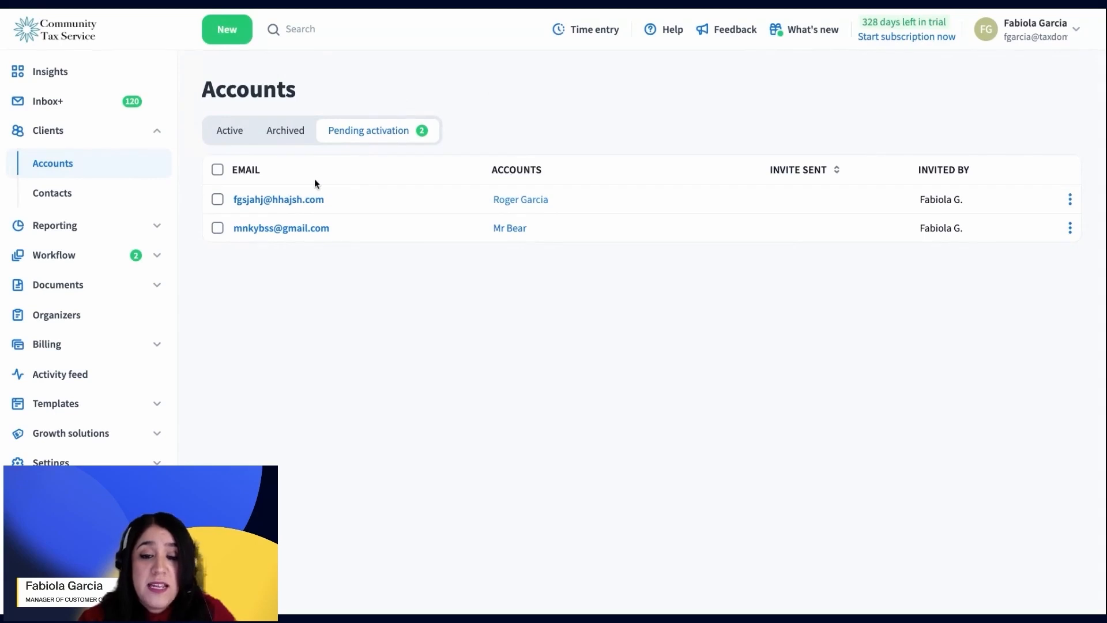
pyautogui.click(220, 200)
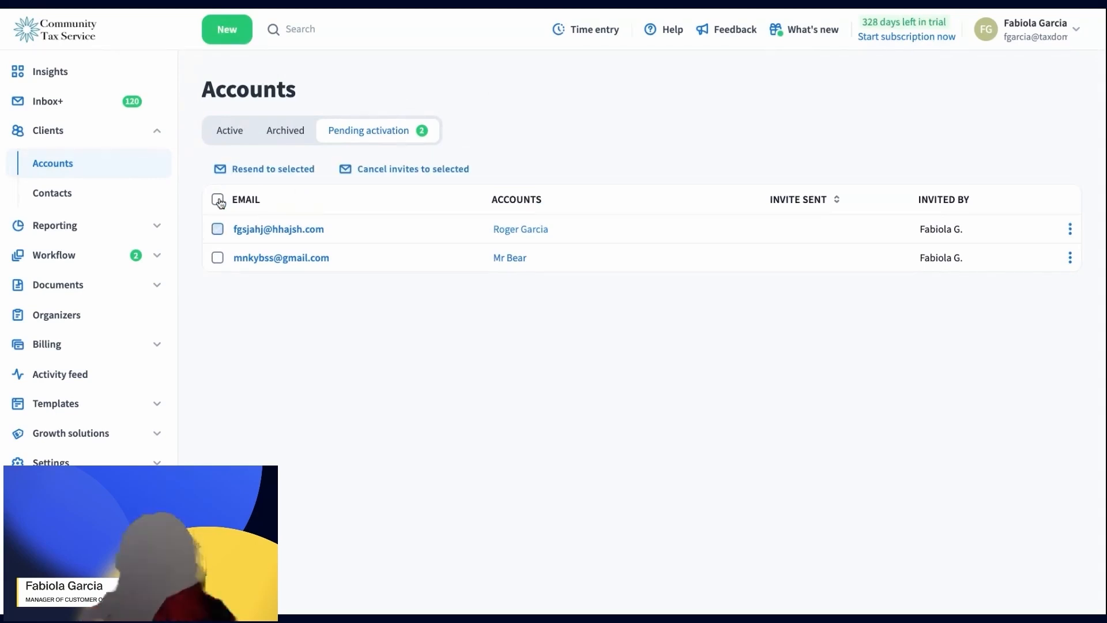
pyautogui.click(217, 258)
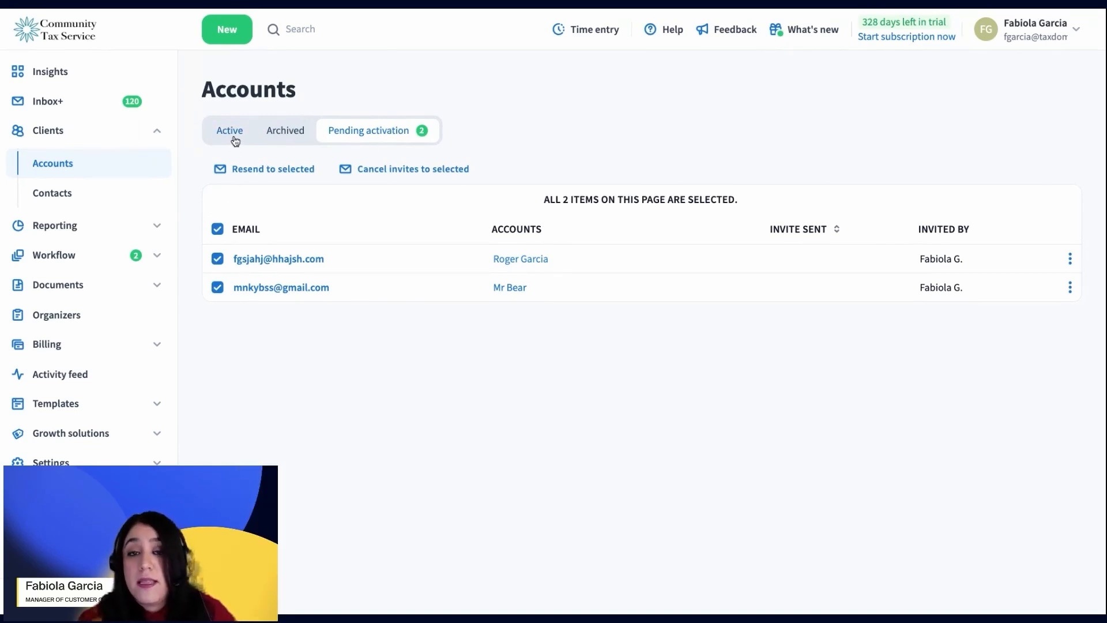
# Return to the active accounts, select them all to view the additional bulk actions, and clear the selection
pyautogui.click(233, 137)
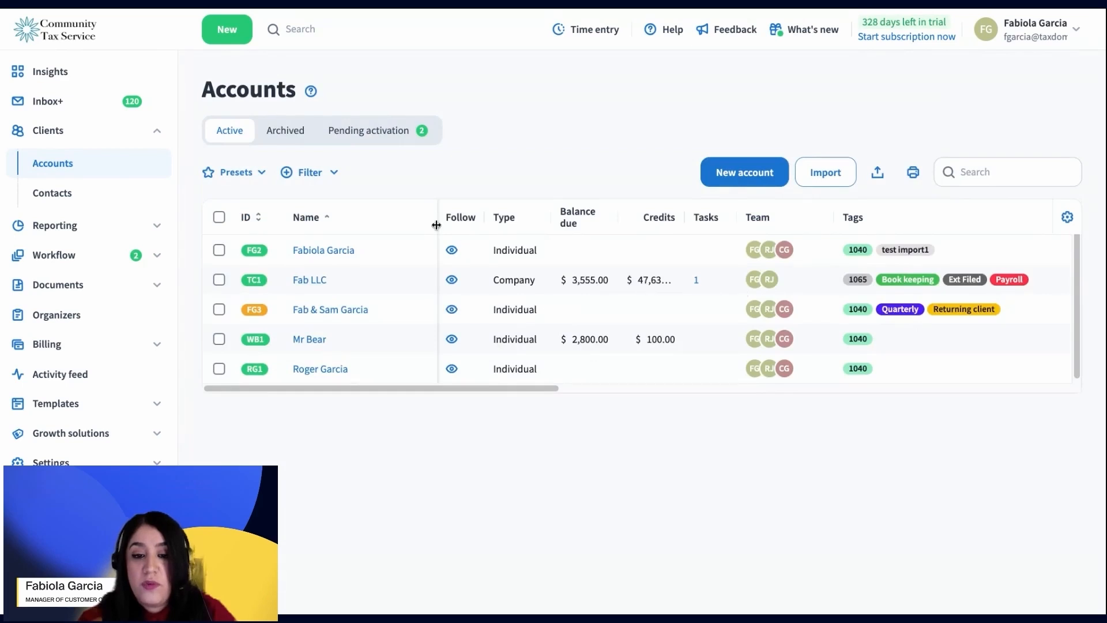
pyautogui.click(220, 218)
pyautogui.click(923, 175)
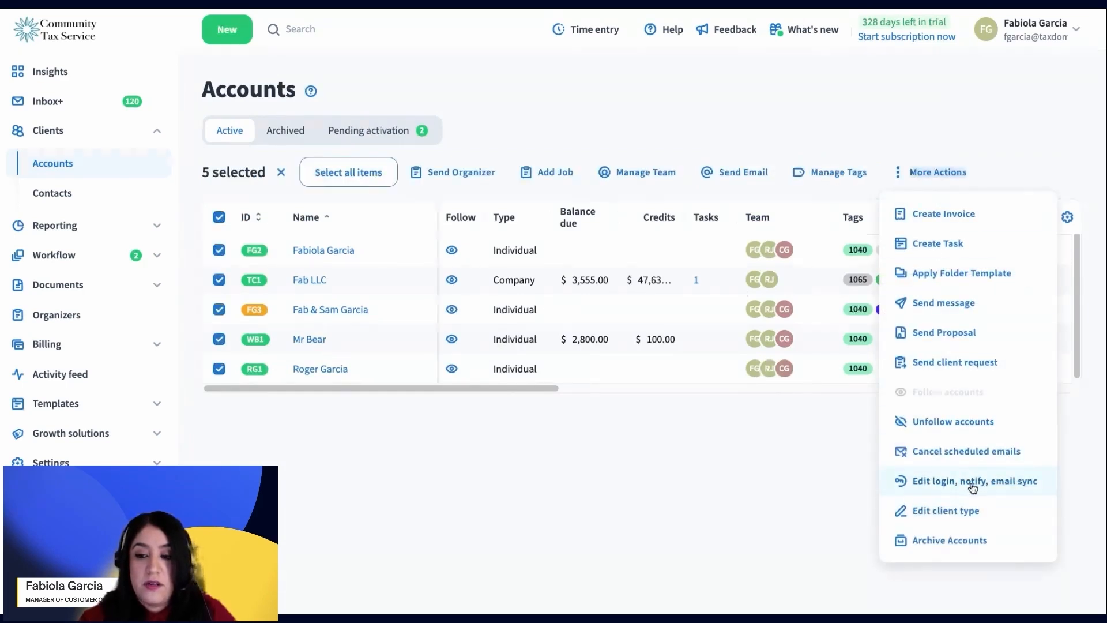
pyautogui.click(697, 462)
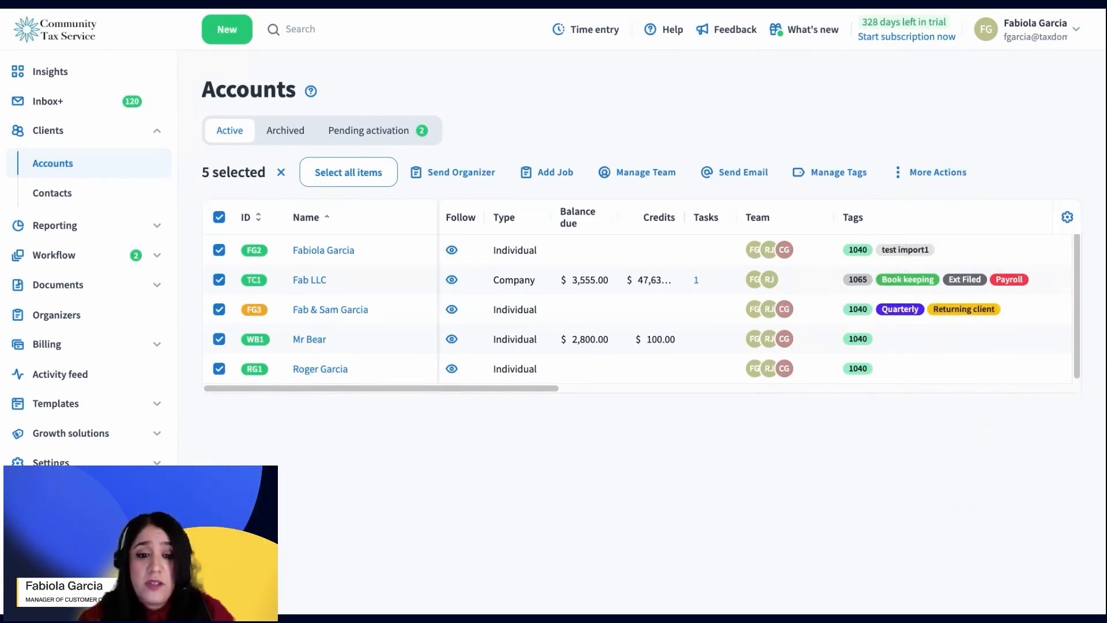
pyautogui.click(219, 218)
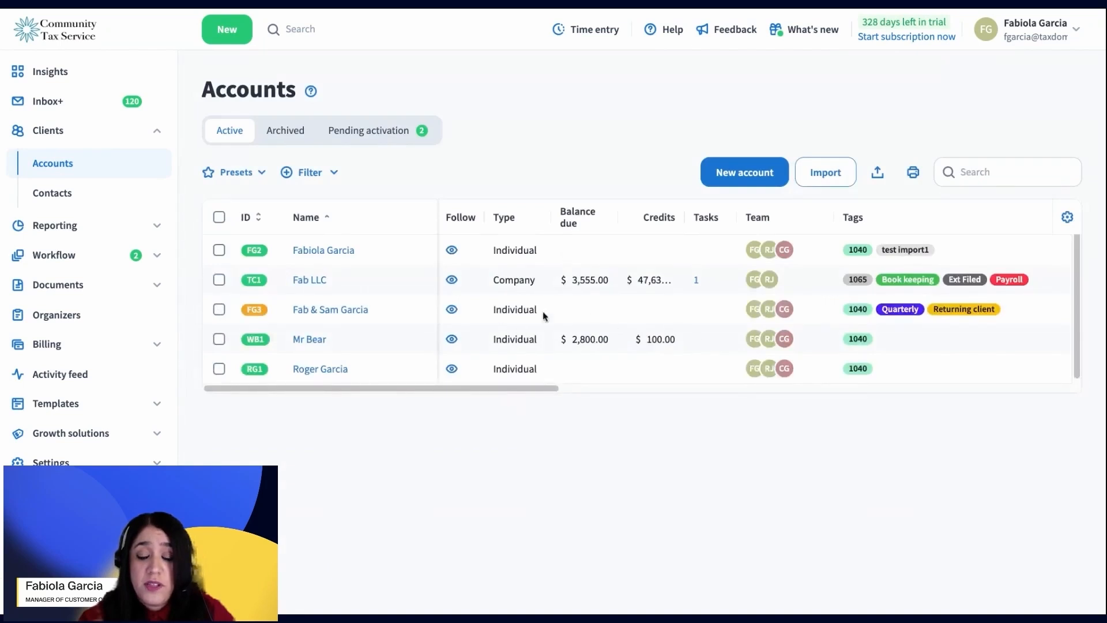
# Filter the active accounts by last login within the last month
pyautogui.click(321, 180)
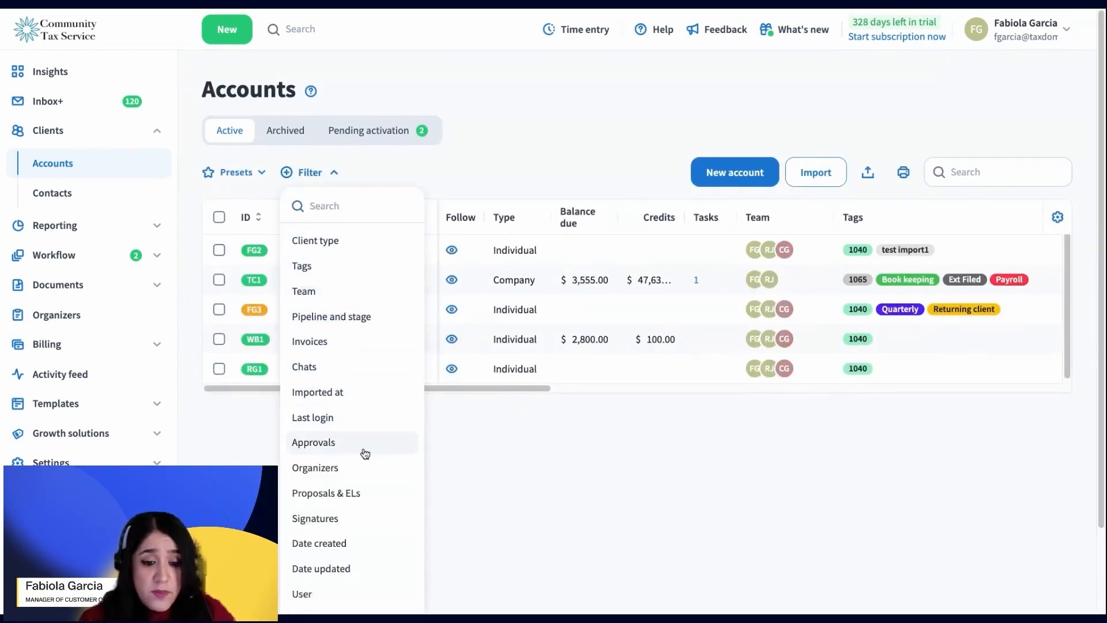
pyautogui.click(342, 420)
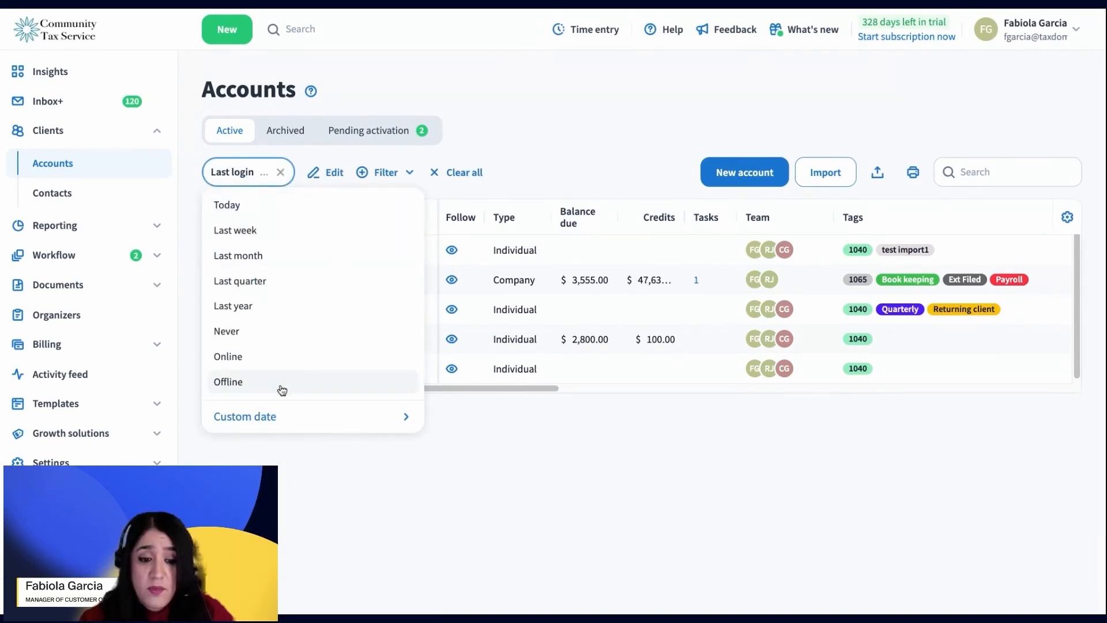
pyautogui.click(280, 257)
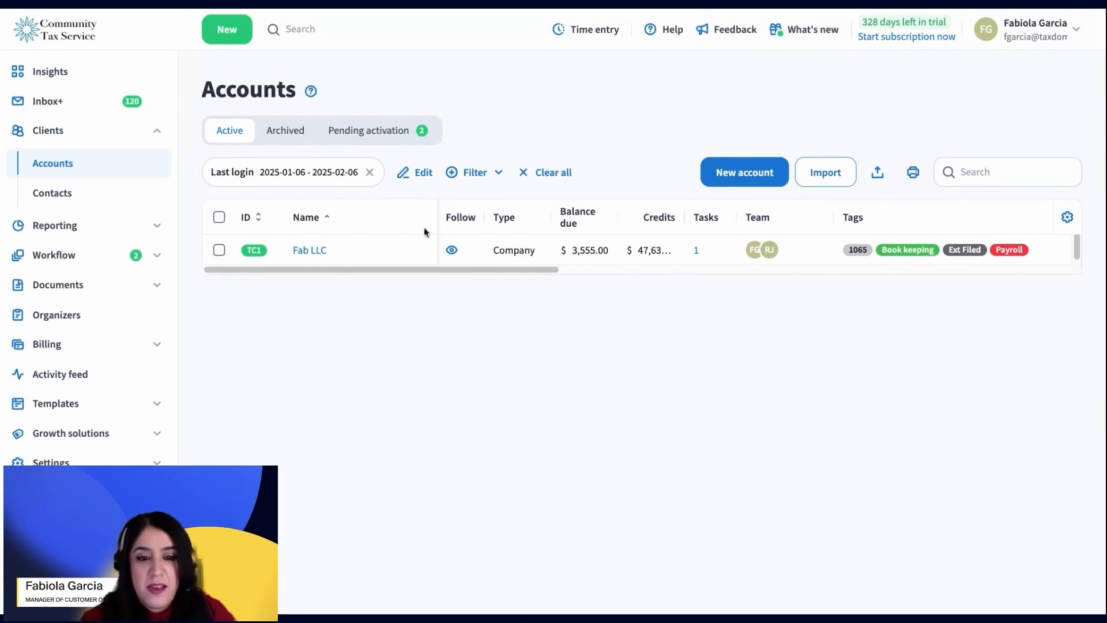
# Remove the last login filter and examine the last login, mobile app, notify and email sync columns of the accounts list
pyautogui.click(370, 174)
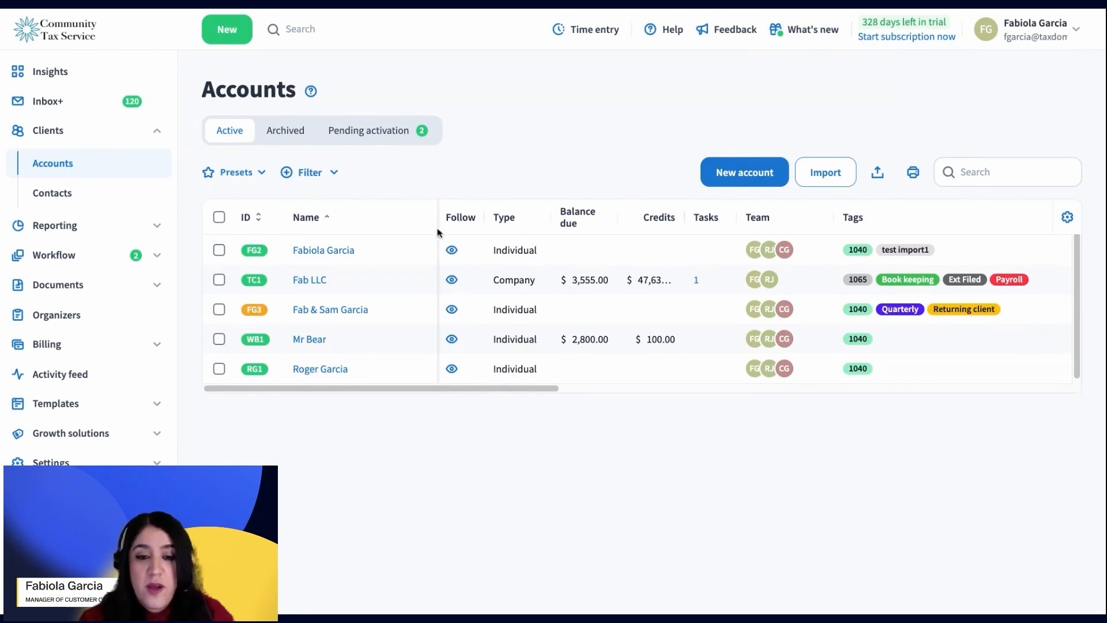
pyautogui.moveTo(517, 388); pyautogui.dragTo(926, 406)
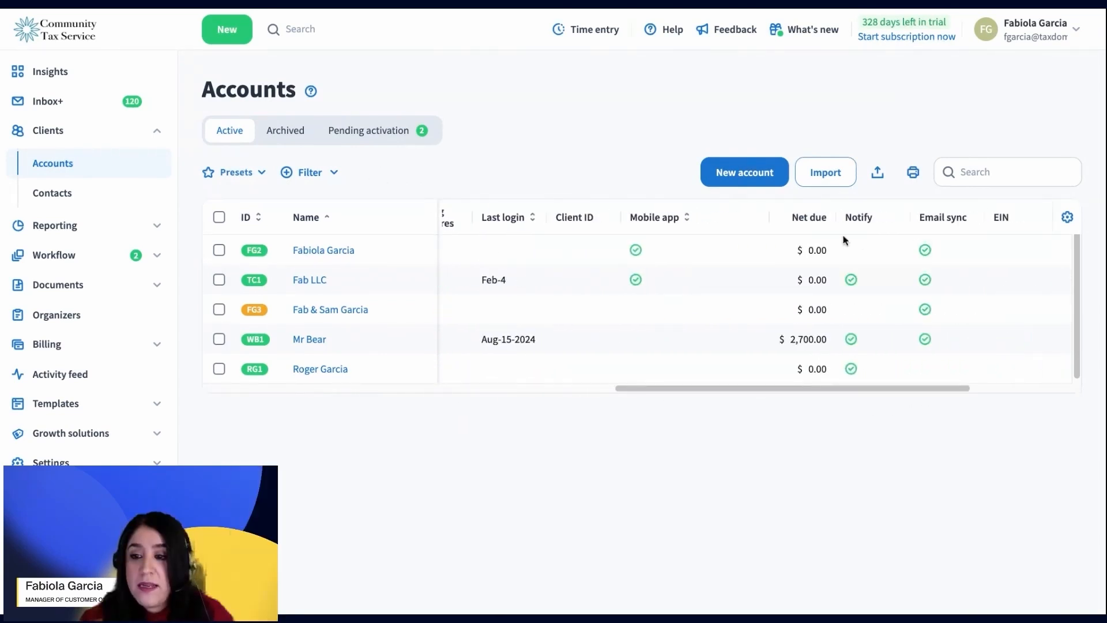
pyautogui.moveTo(642, 279)
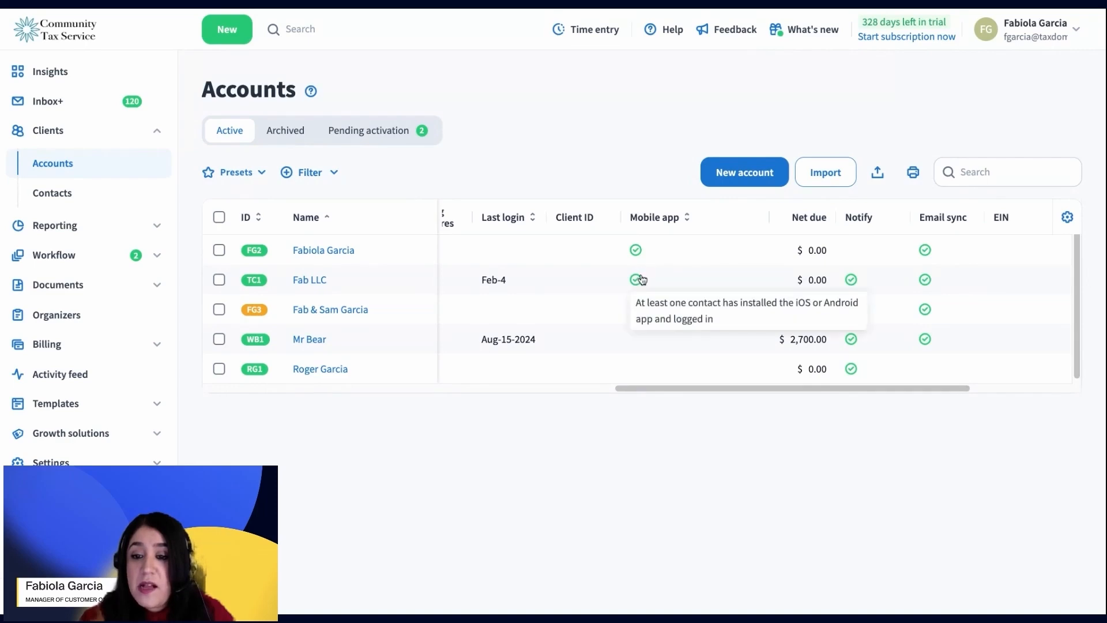
# View the accounts table's column display and ordering settings, and close them without applying any changes
pyautogui.moveTo(732, 388); pyautogui.dragTo(319, 333)
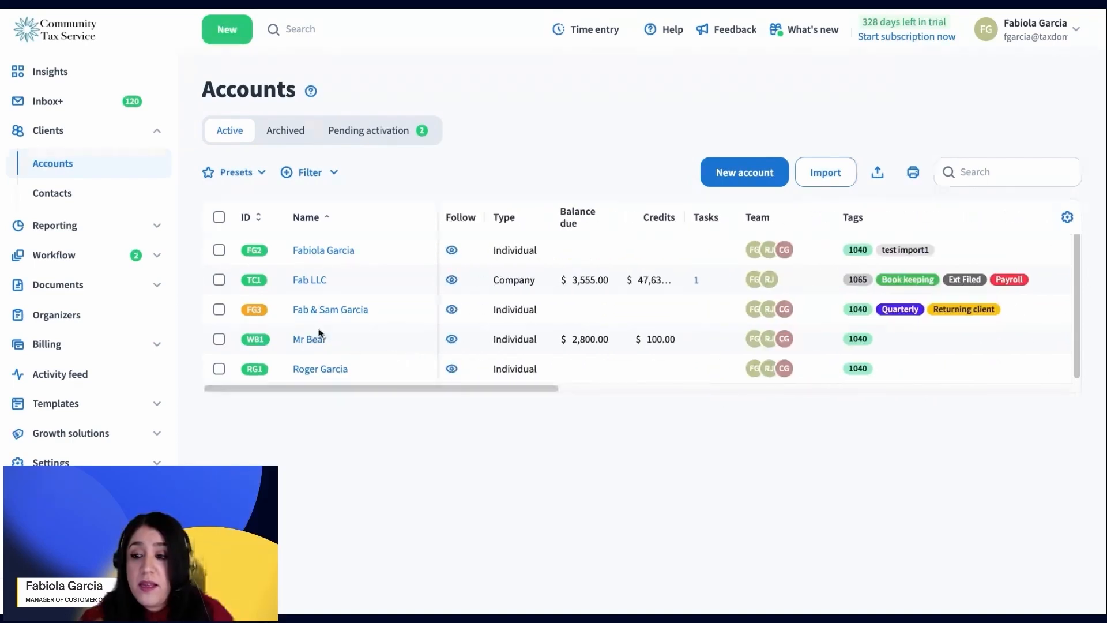
pyautogui.click(1068, 217)
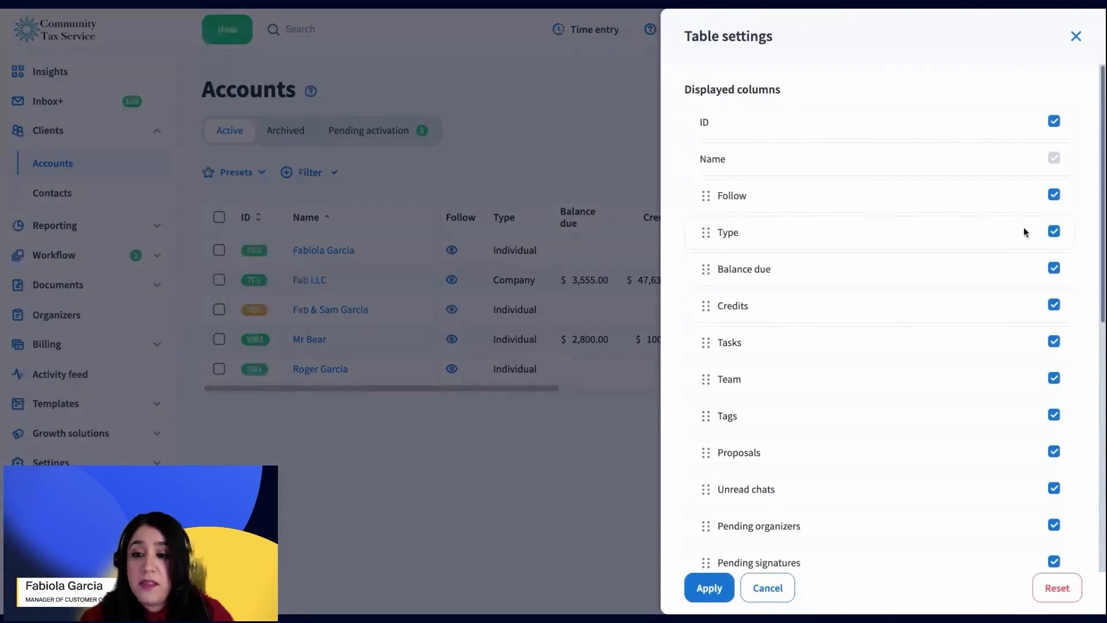
pyautogui.moveTo(705, 270)
pyautogui.mouseDown()
pyautogui.moveTo(698, 155)
pyautogui.moveTo(703, 266)
pyautogui.mouseUp()
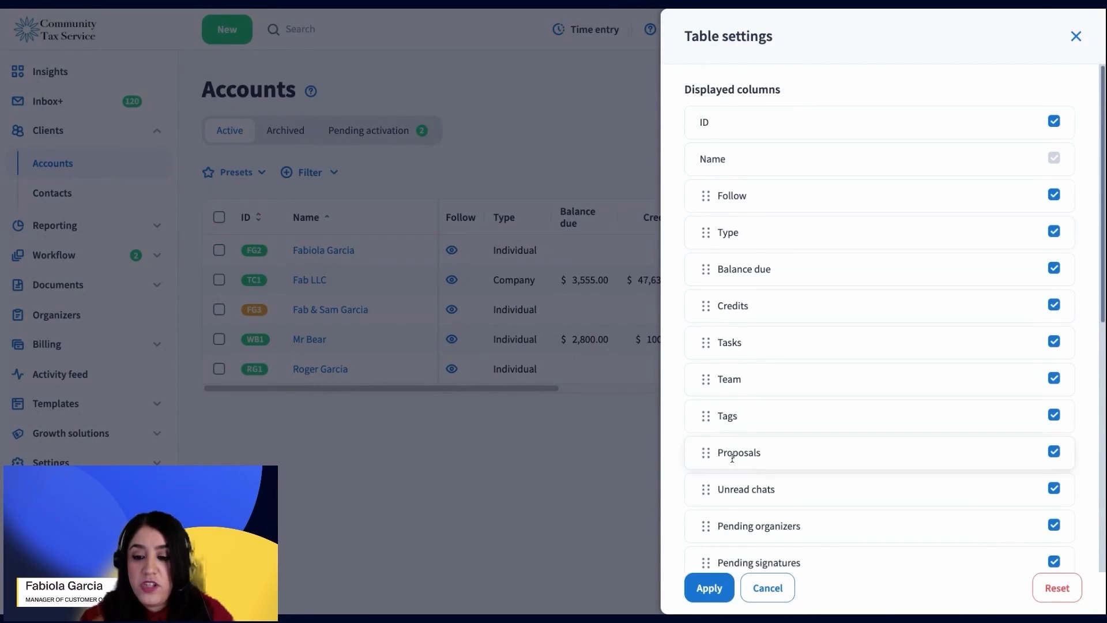
pyautogui.click(773, 589)
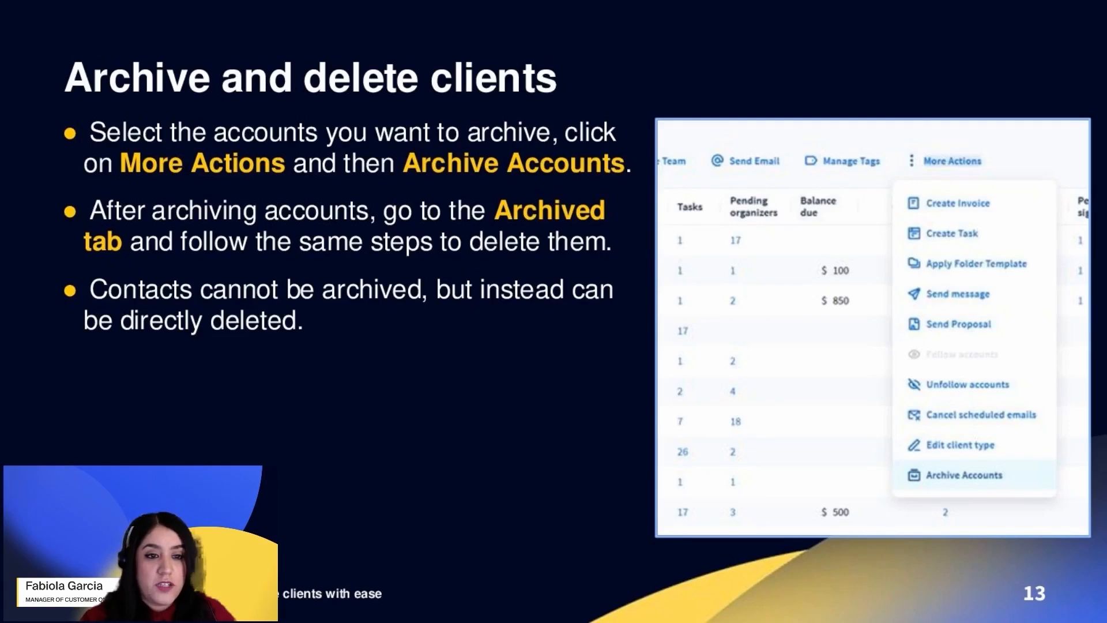
pyautogui.press('Right')
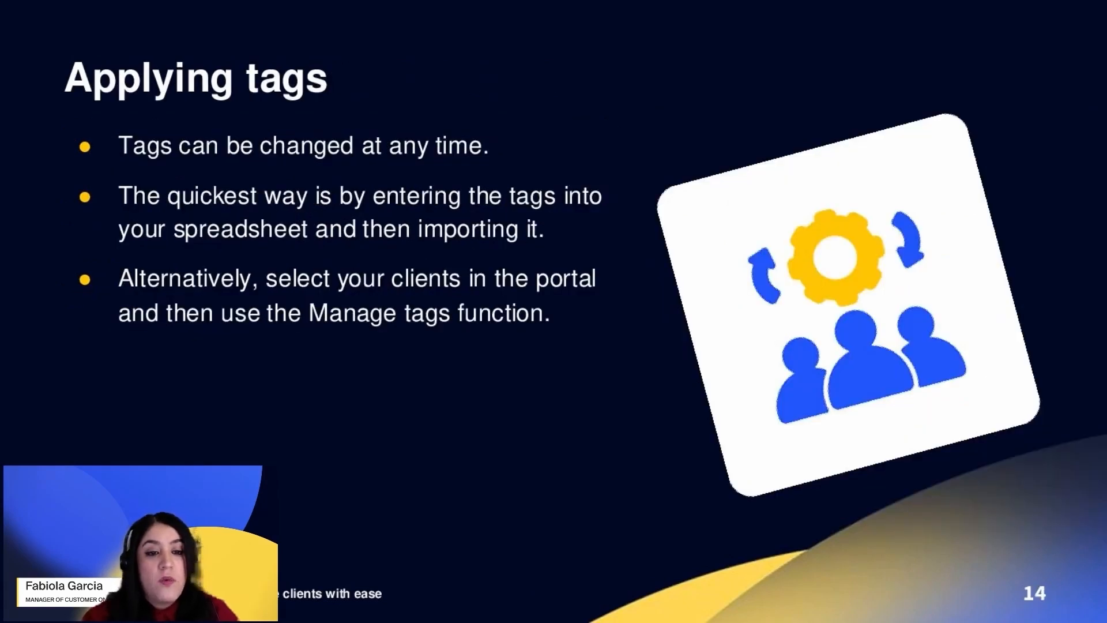
pyautogui.press('Right')
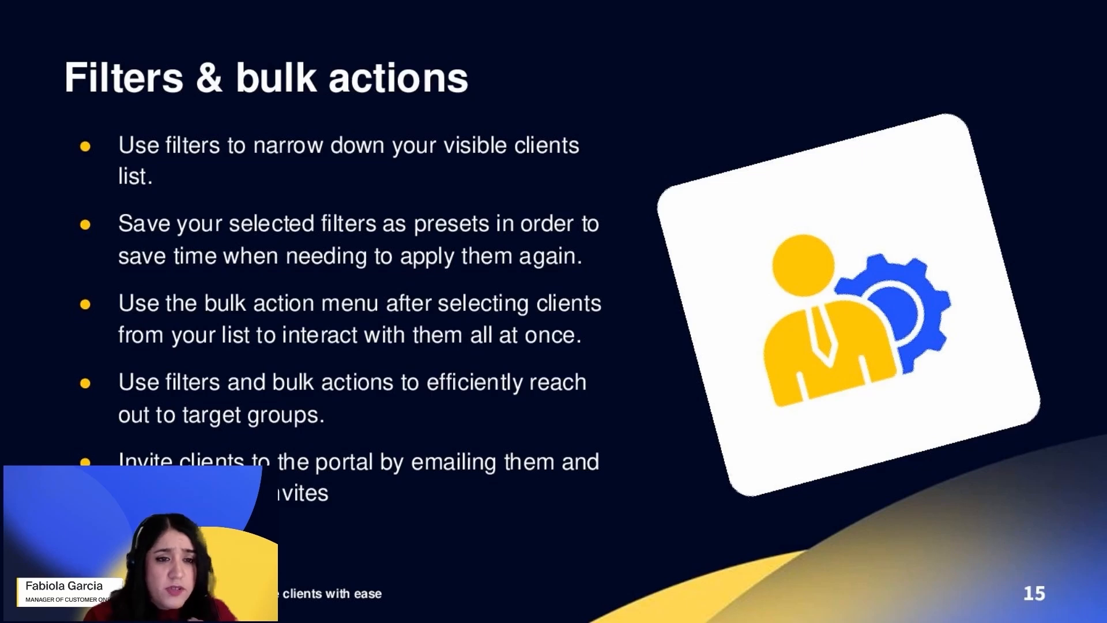
pyautogui.press('Right')
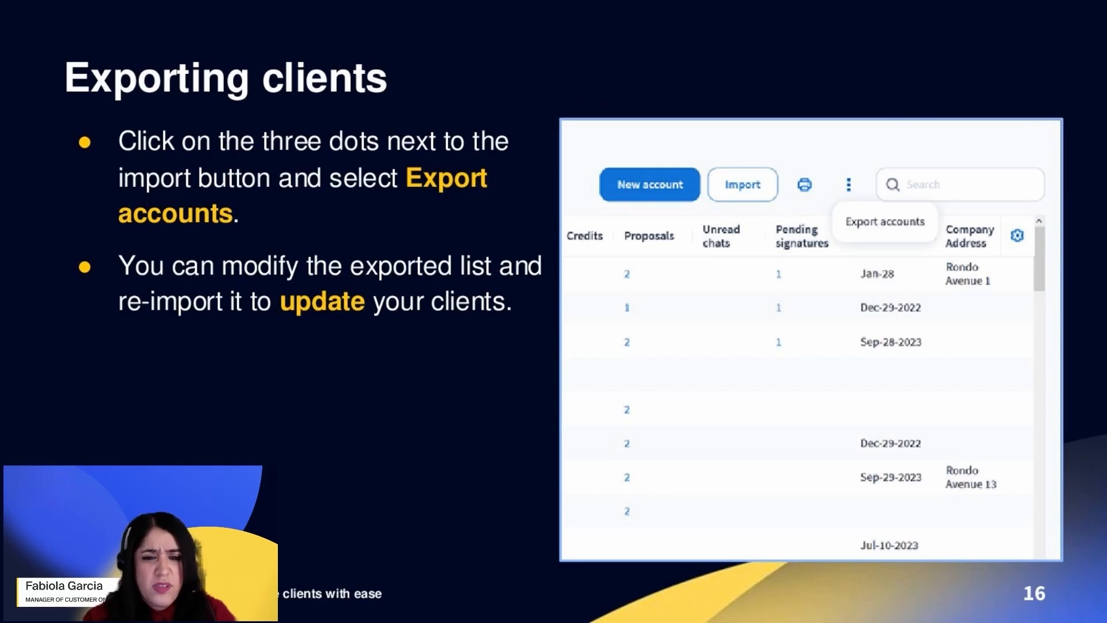
pyautogui.press('Right')
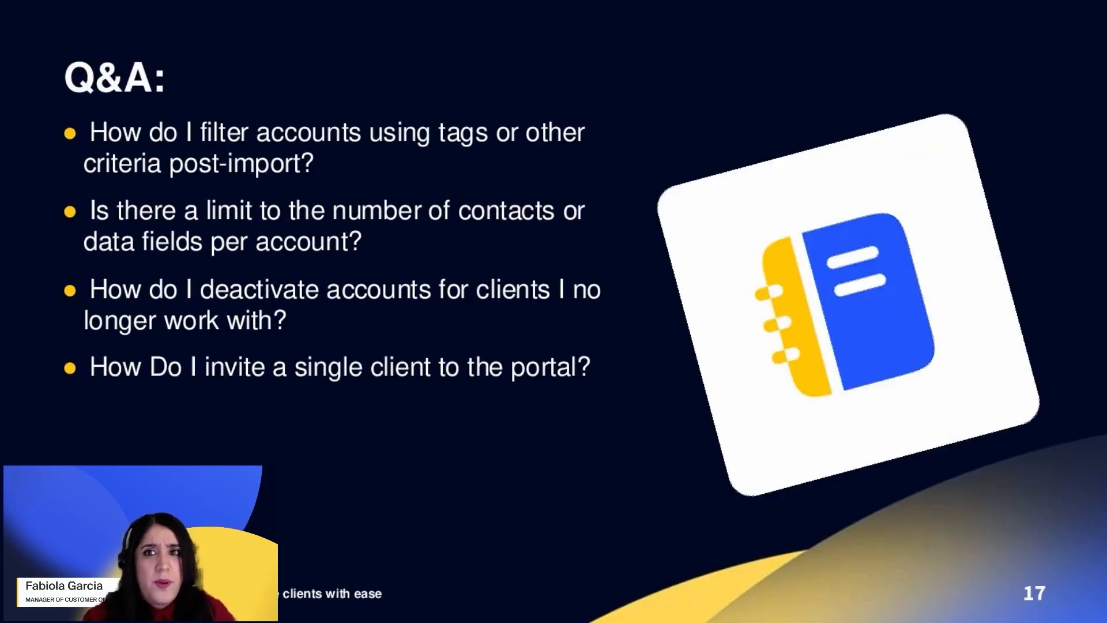